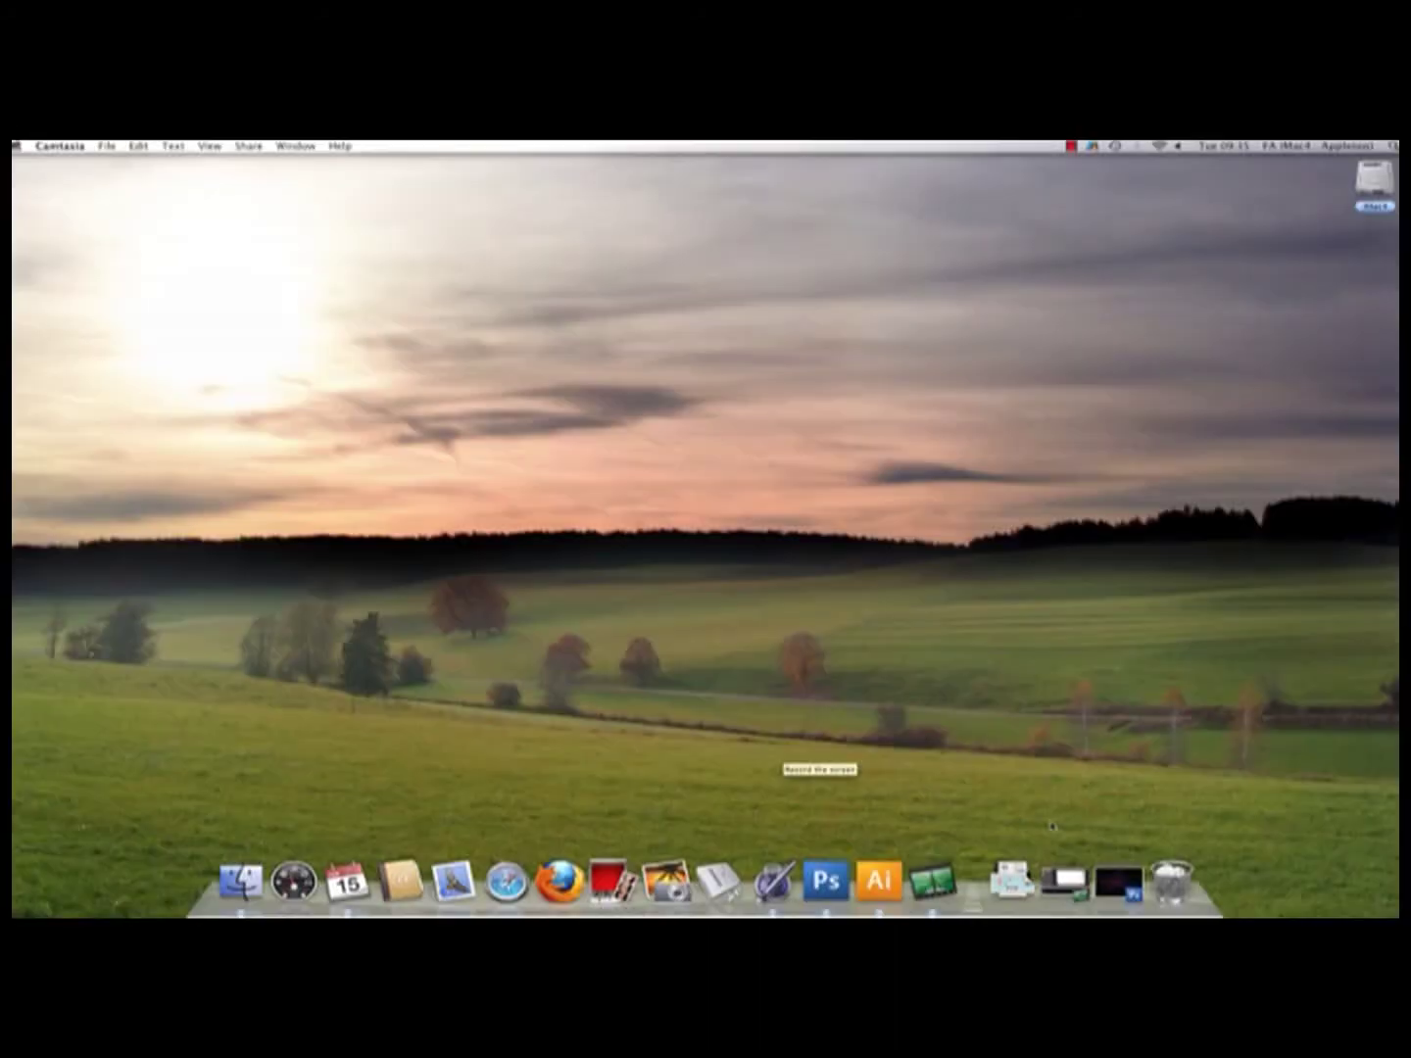
# Step: Bring Photoshop forward and close the pink fractal document
pyautogui.click(1118, 882)
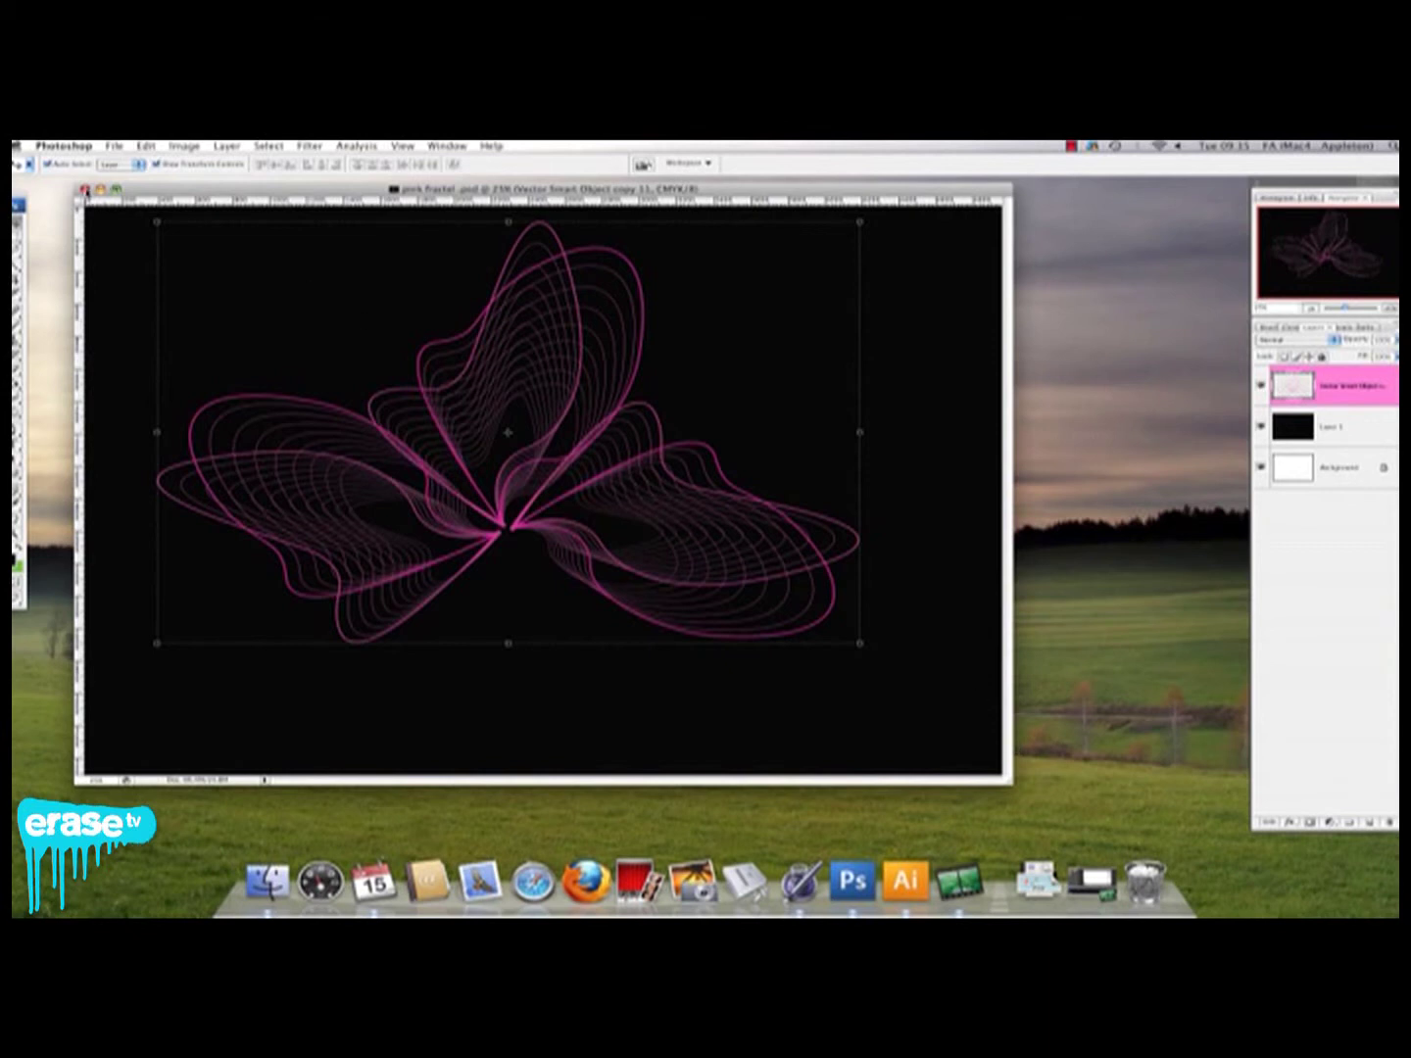
pyautogui.click(84, 189)
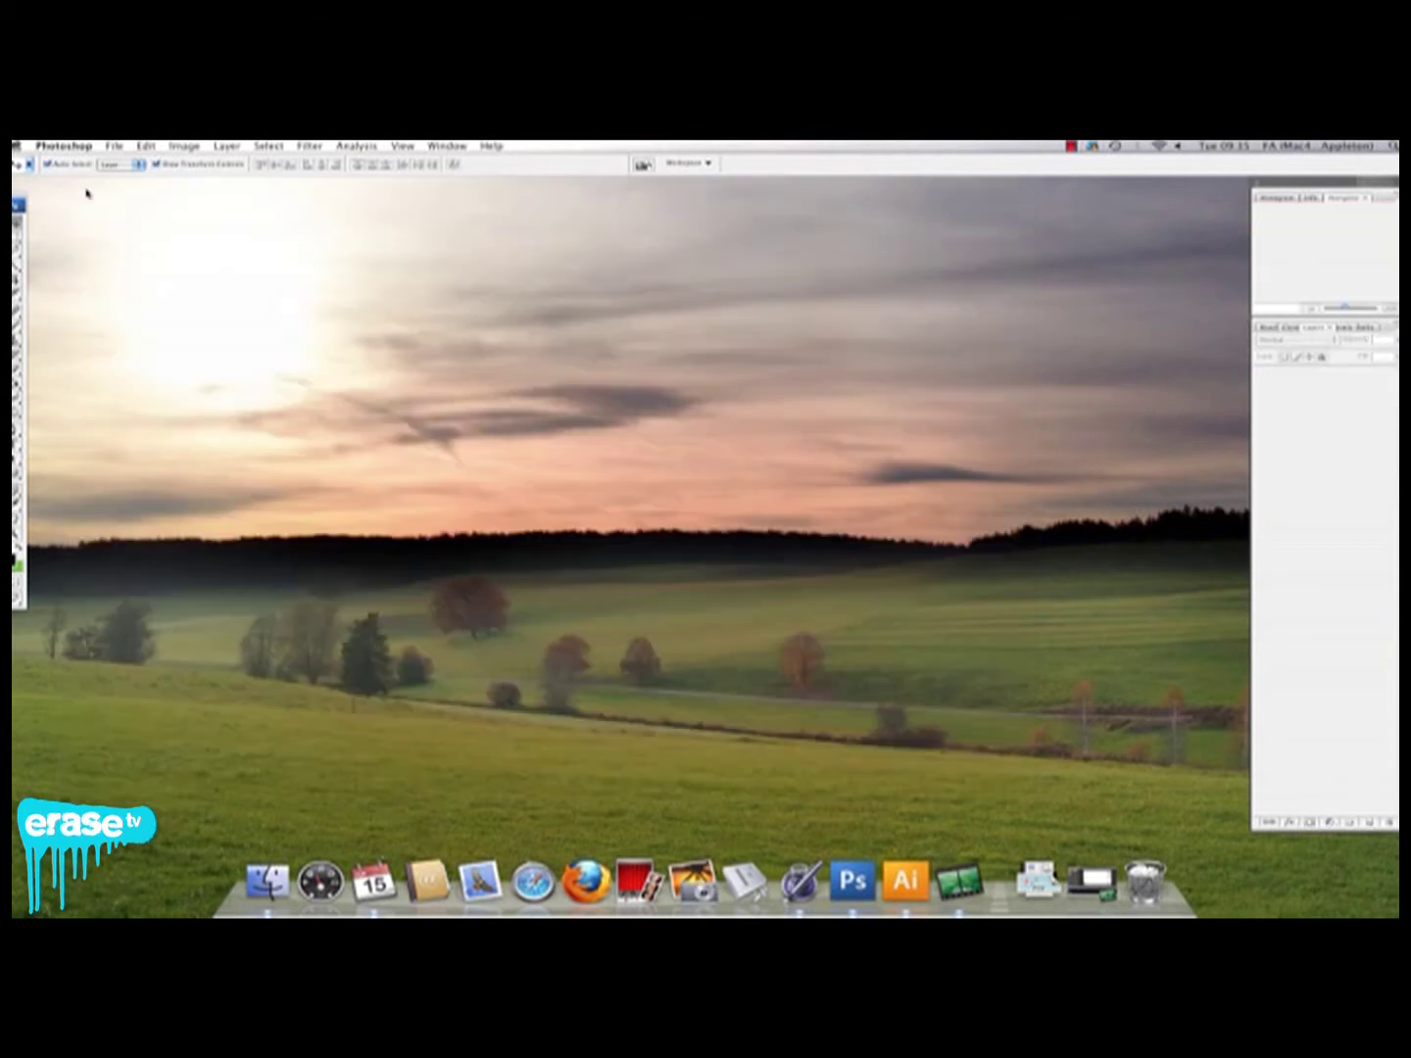
# Step: Create a new A4 landscape Print document in Illustrator
pyautogui.click(903, 877)
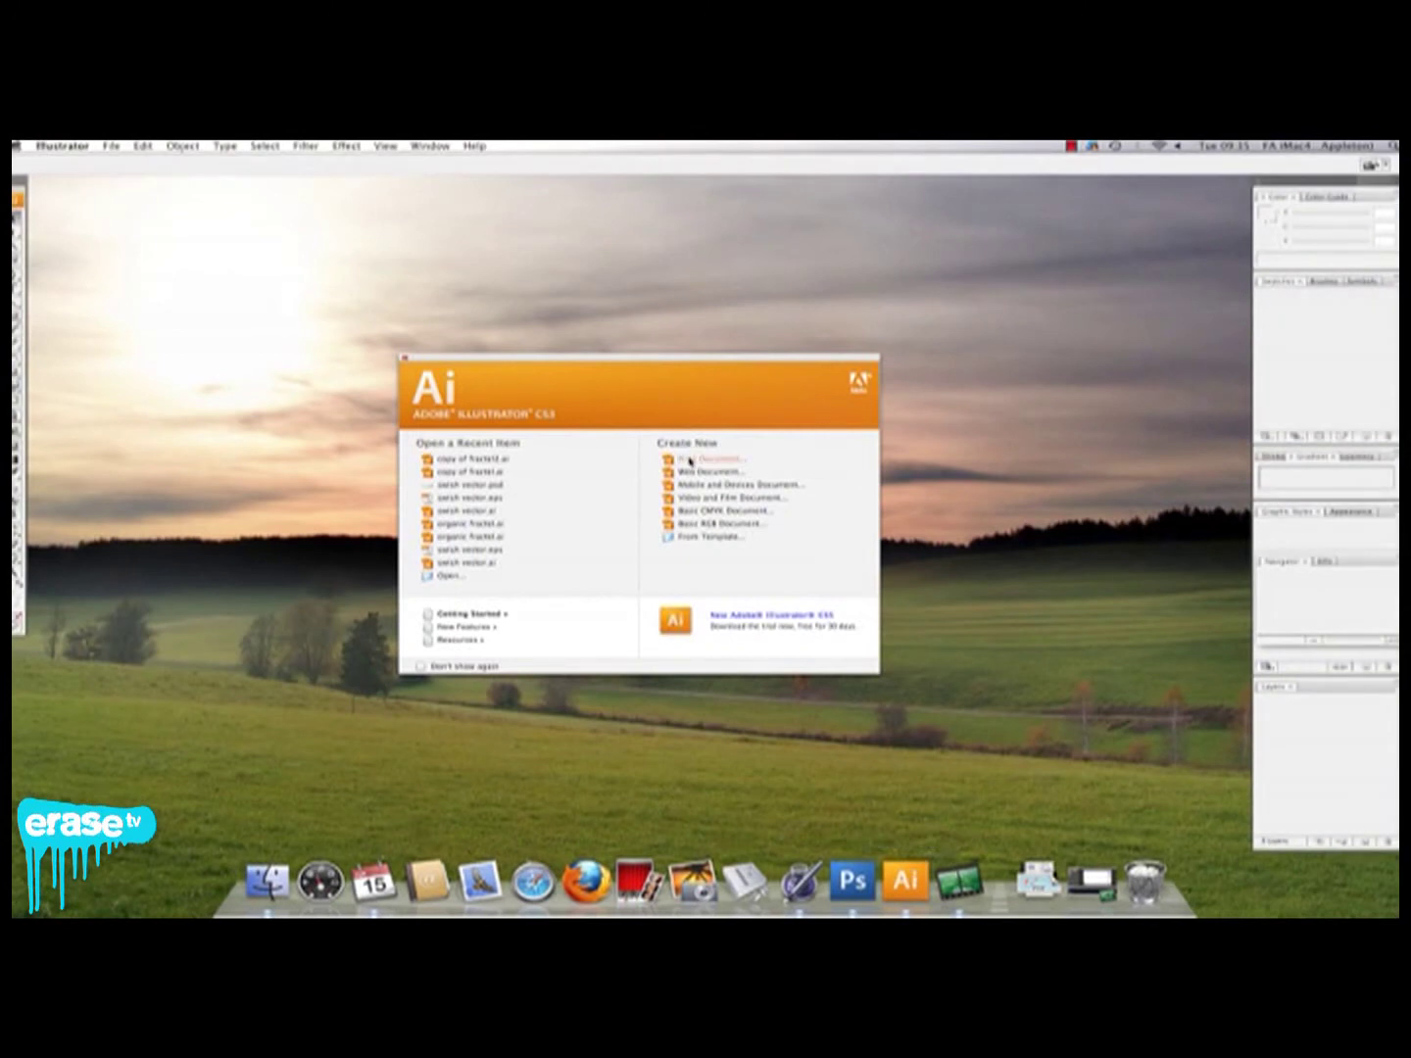
pyautogui.click(690, 461)
pyautogui.click(675, 378)
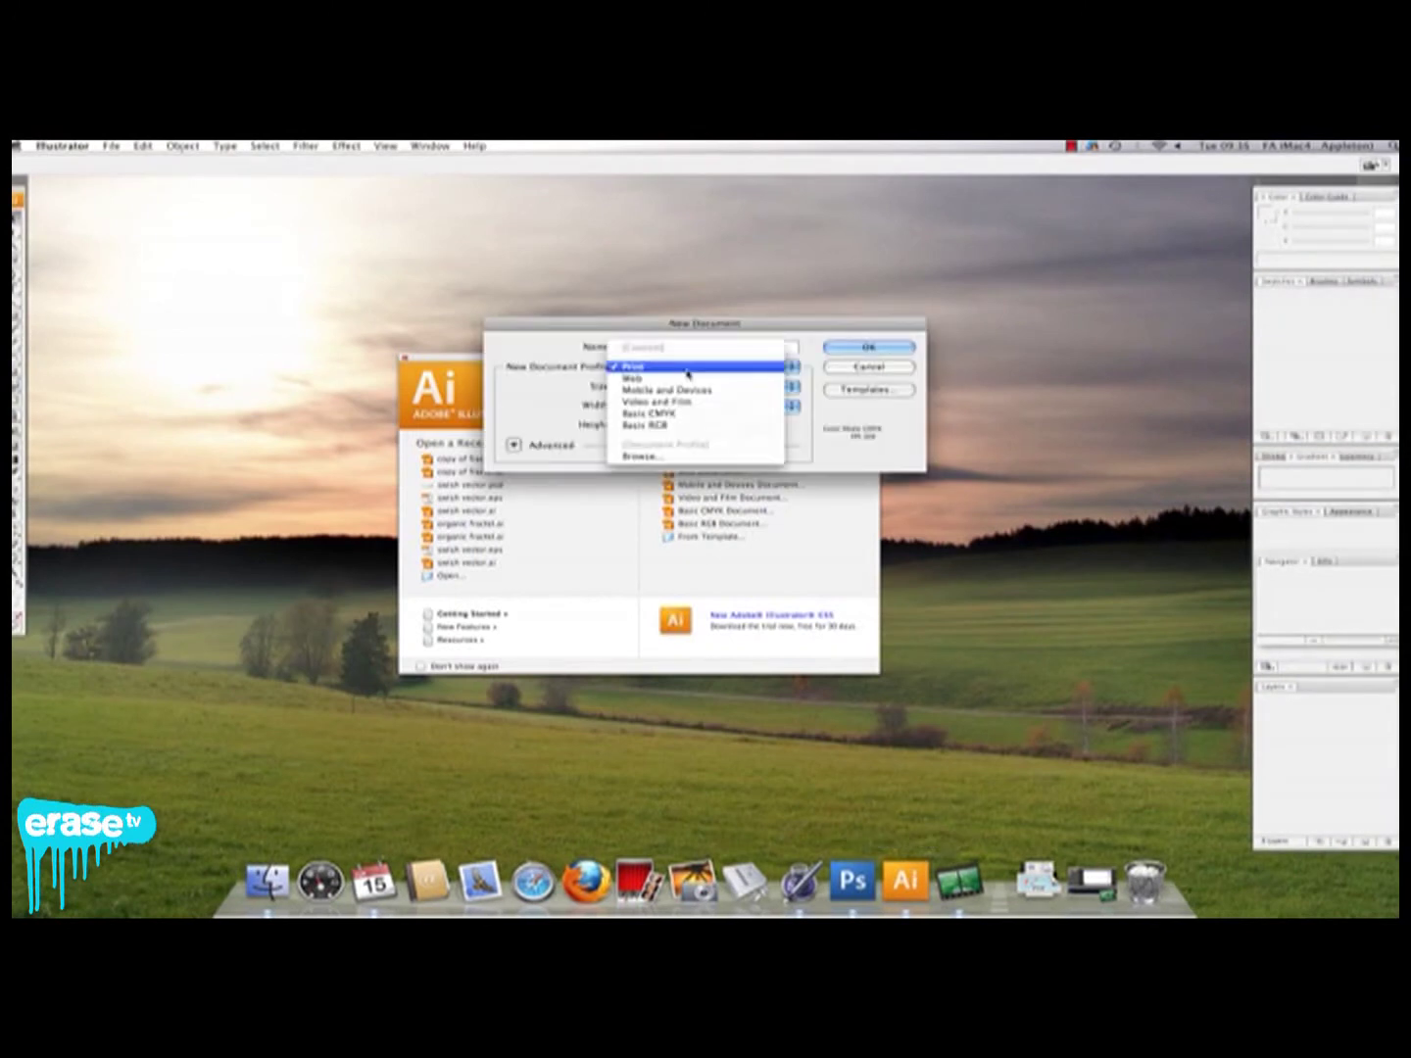
pyautogui.click(689, 378)
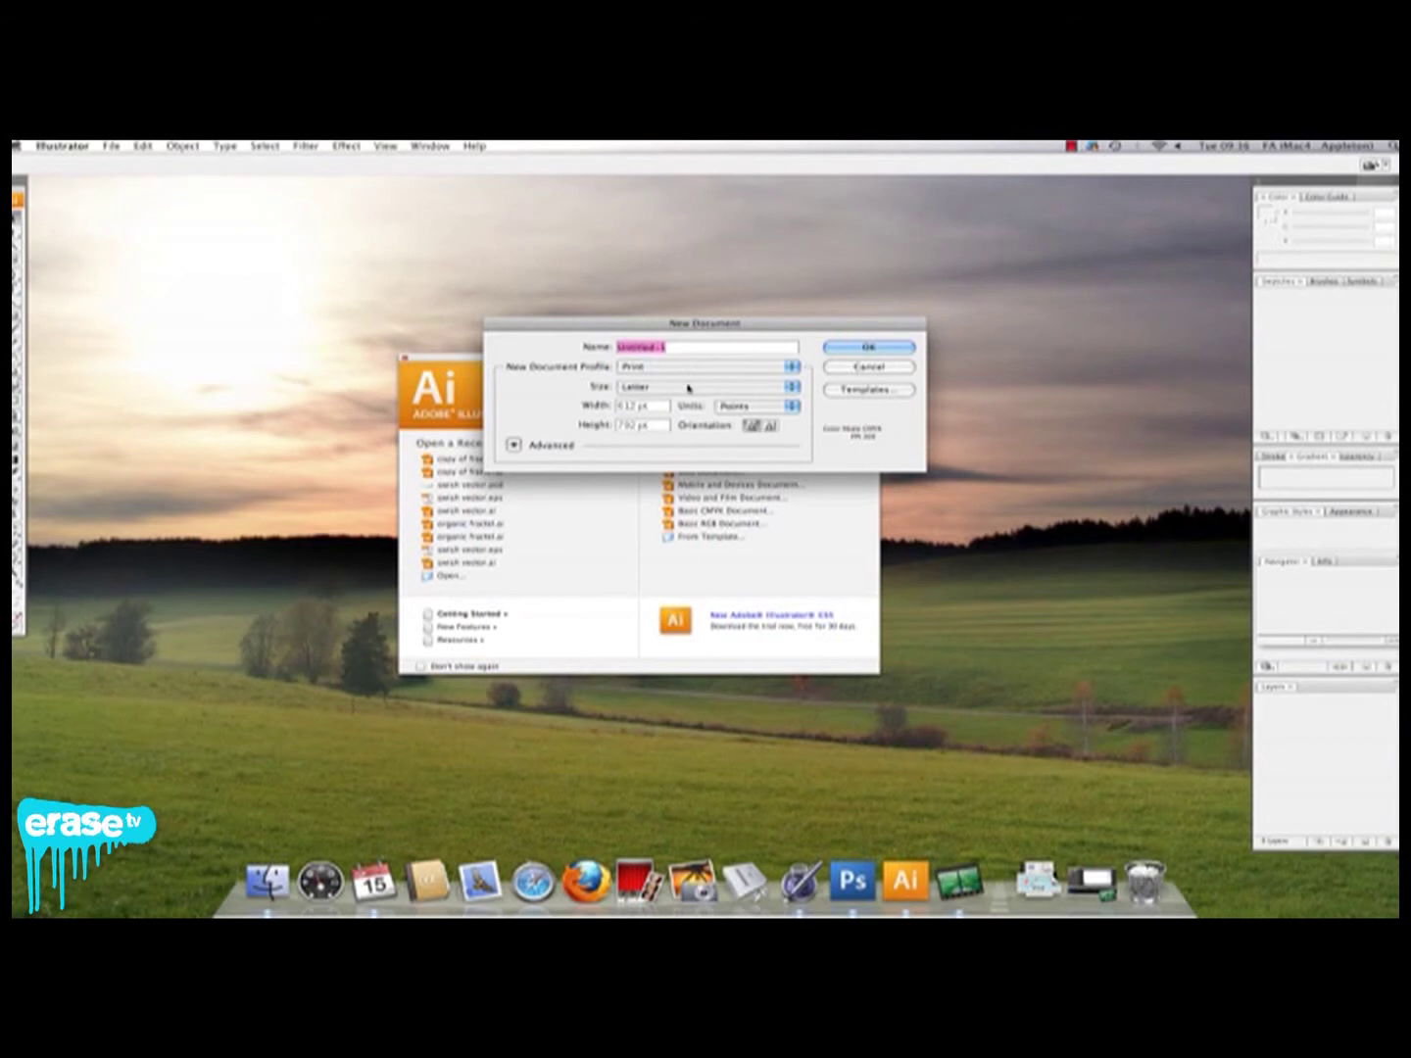
pyautogui.click(689, 388)
pyautogui.click(686, 420)
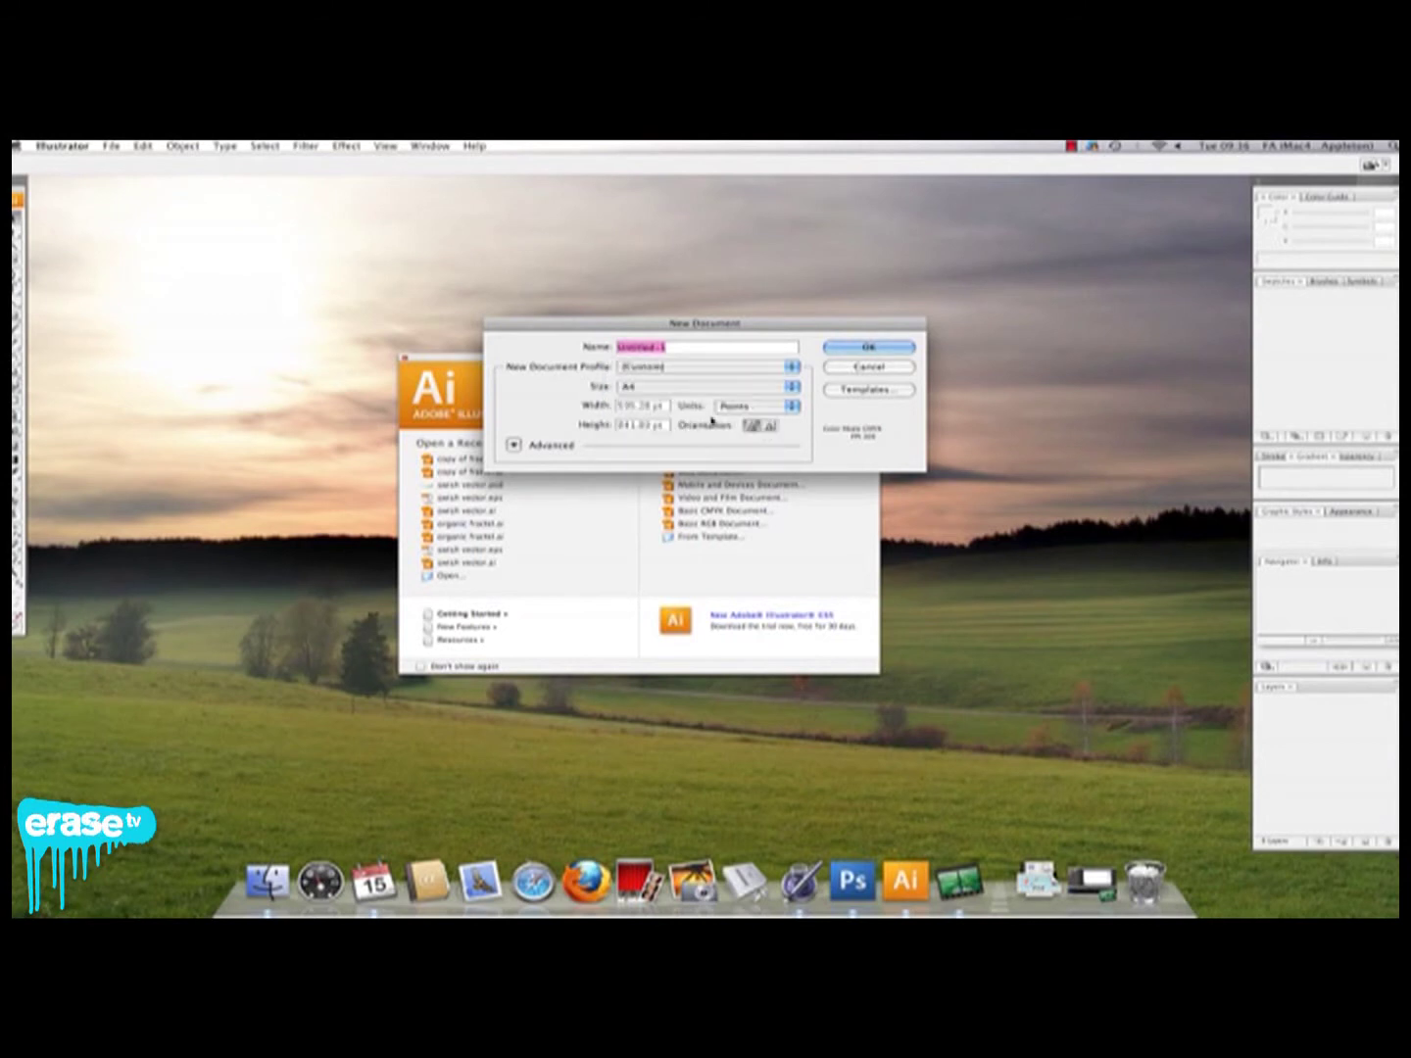
pyautogui.click(768, 428)
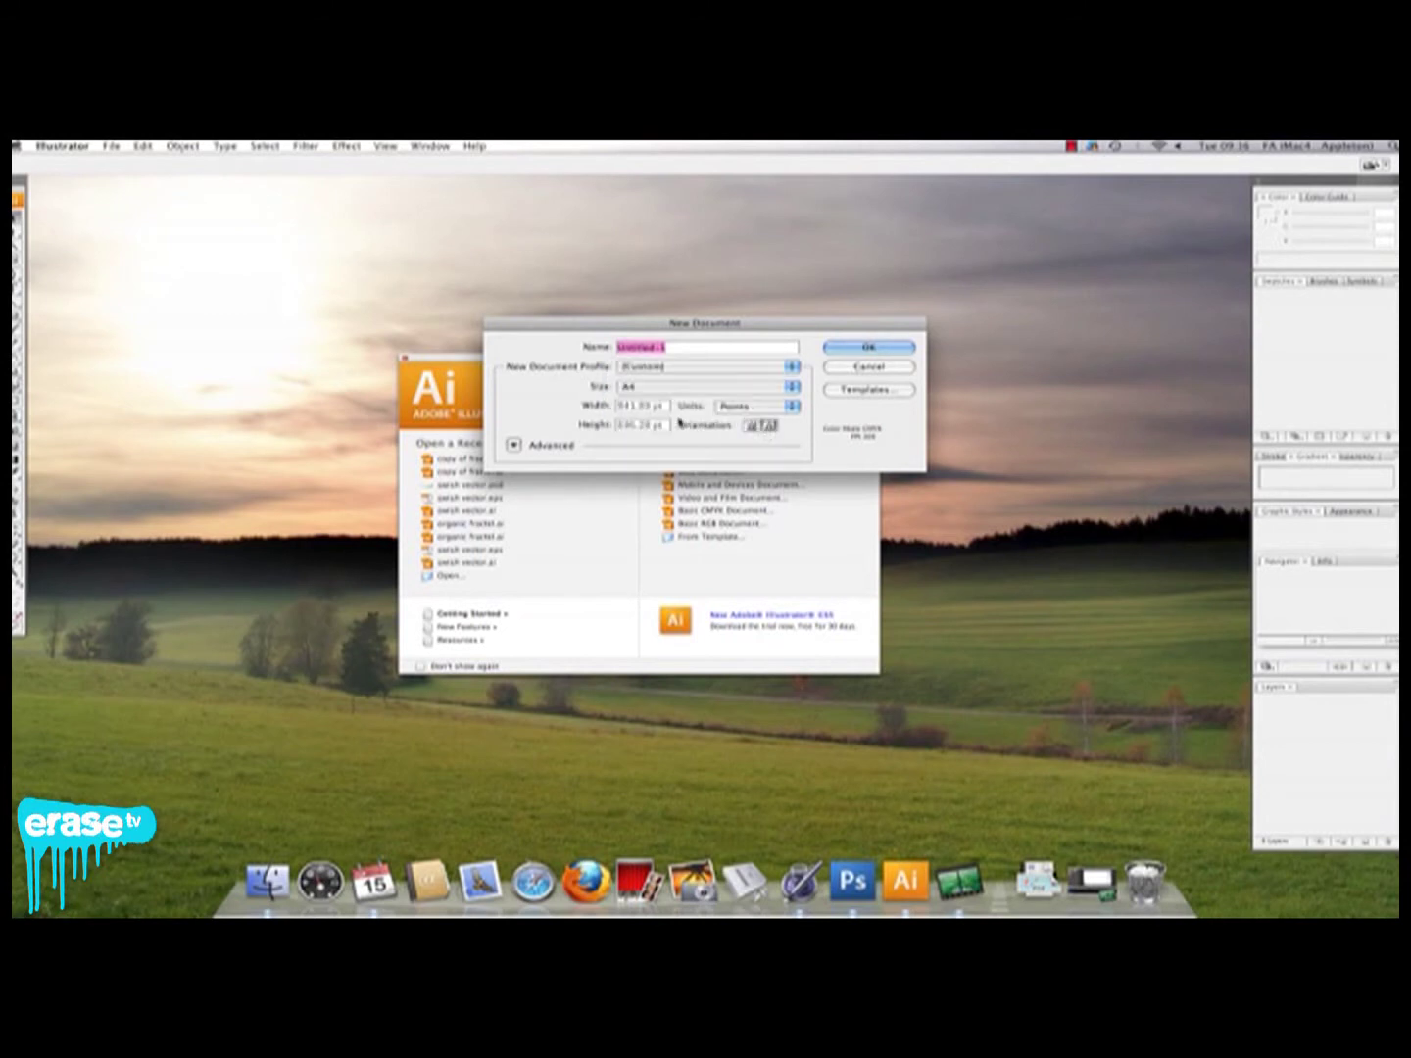
pyautogui.click(848, 347)
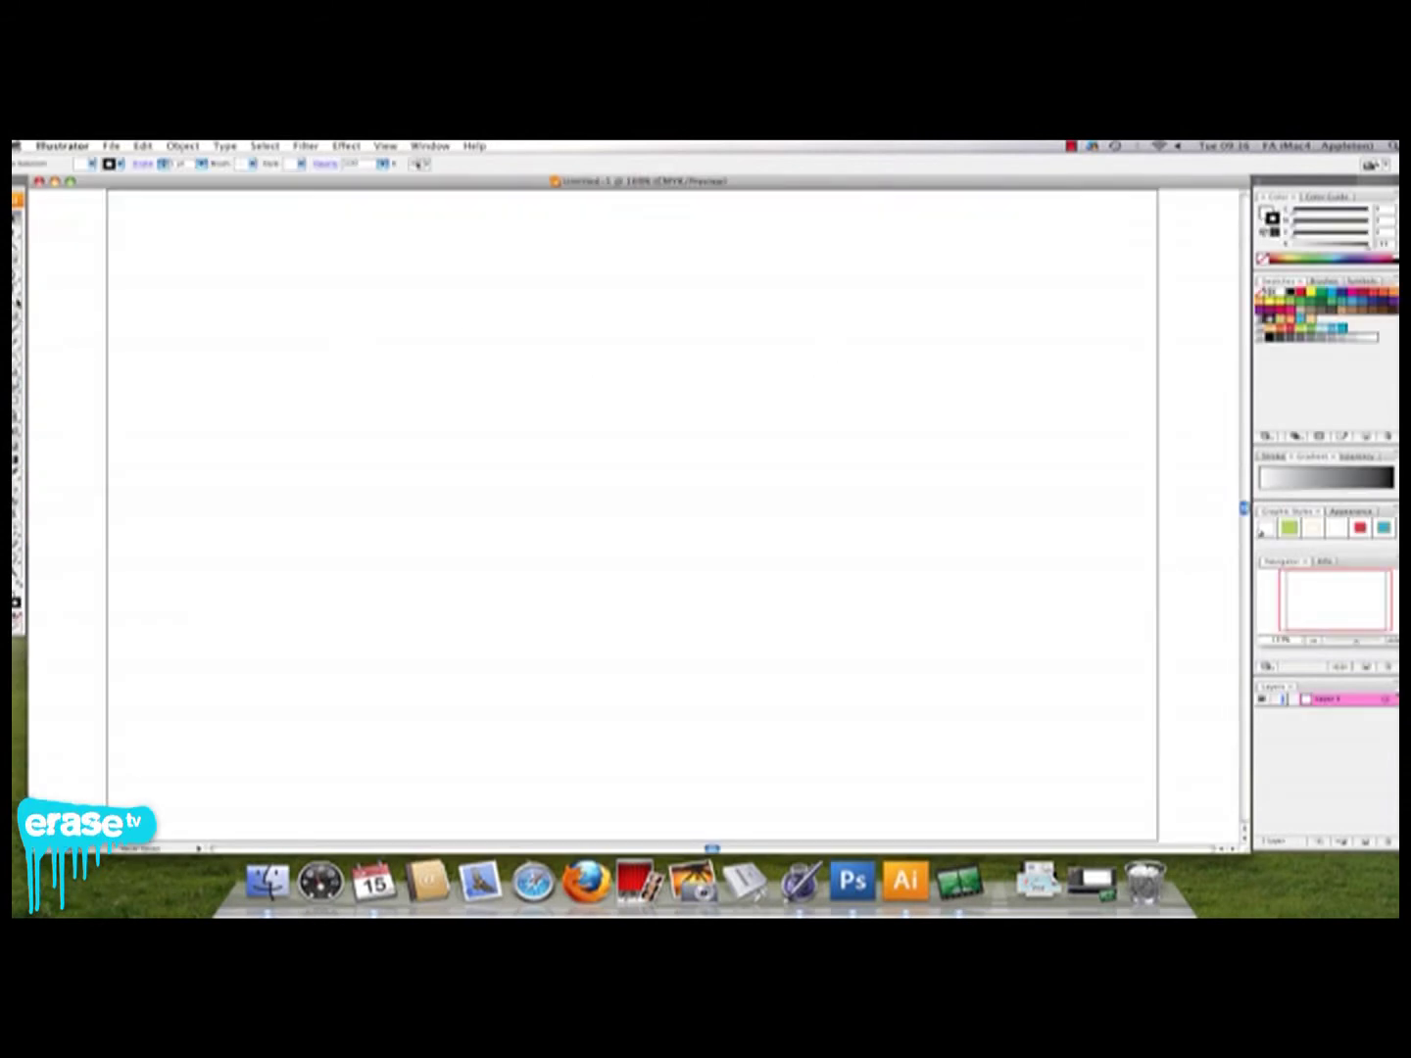
# Step: Draw a looping path with the Pen tool: a start point and three smooth curved anchors
pyautogui.click(16, 275)
pyautogui.click(448, 640)
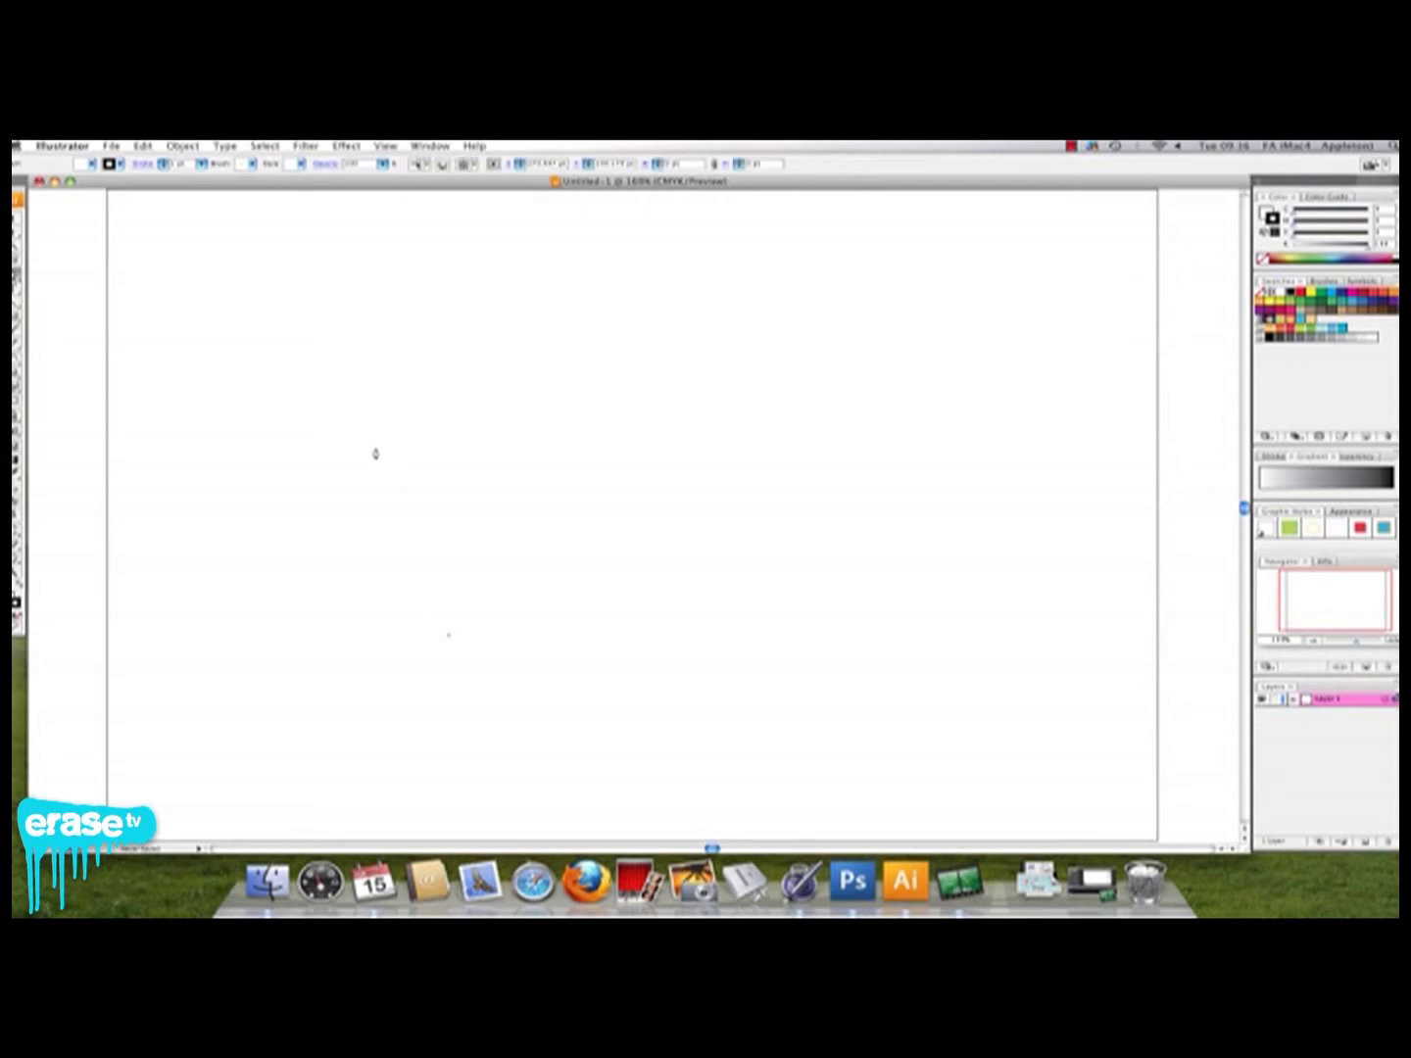
pyautogui.moveTo(374, 451); pyautogui.dragTo(468, 430)
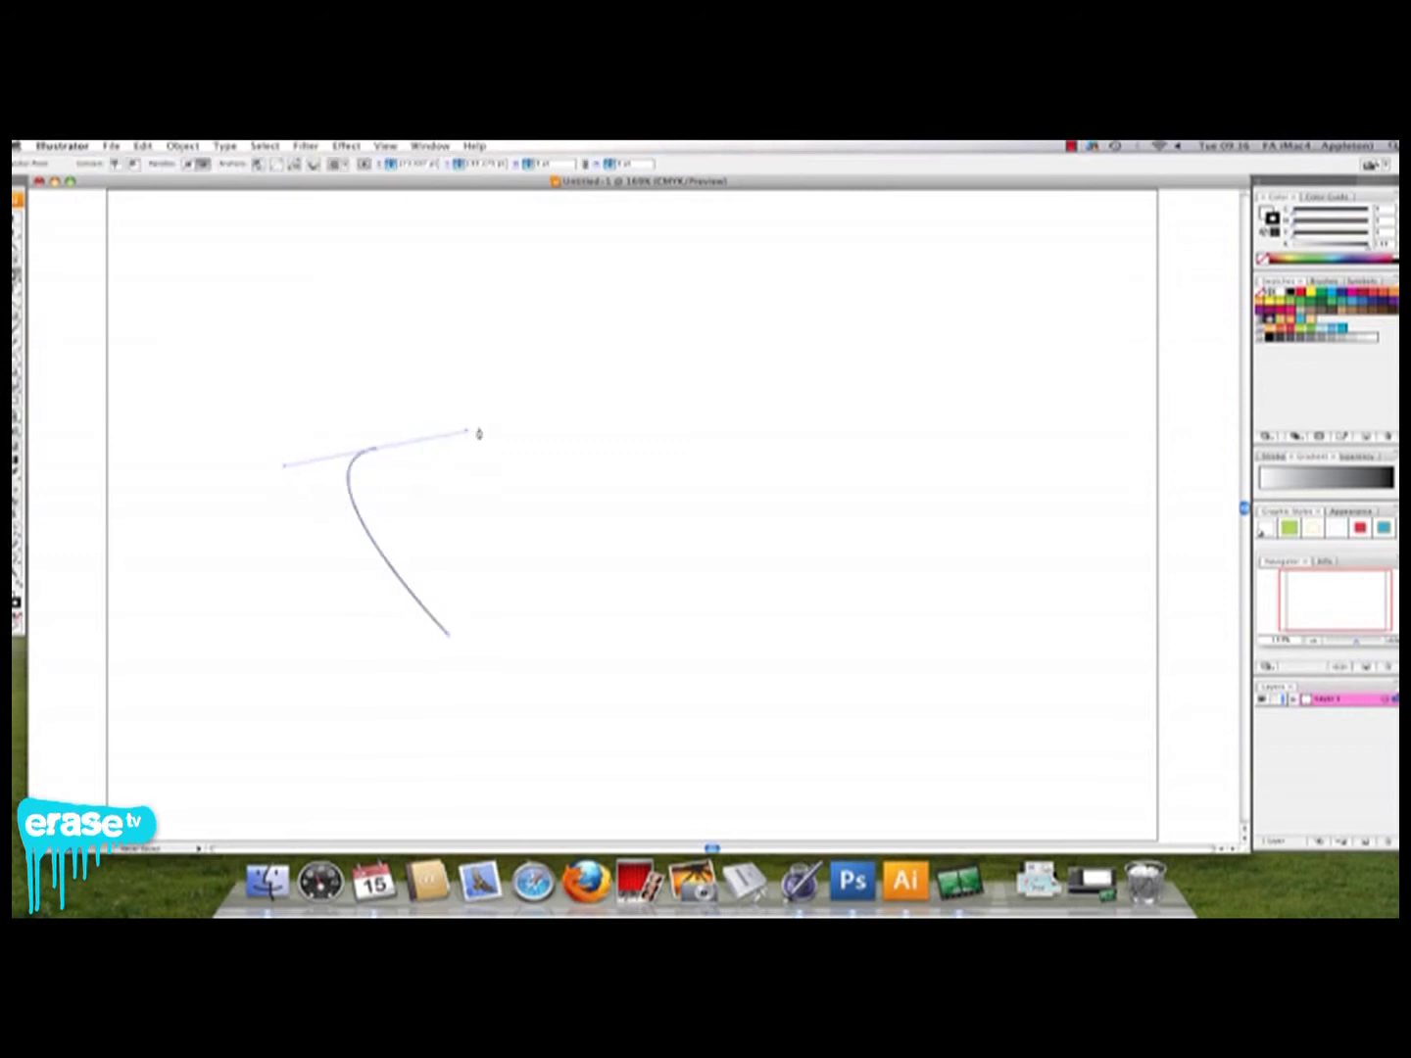
pyautogui.moveTo(588, 343); pyautogui.dragTo(696, 451)
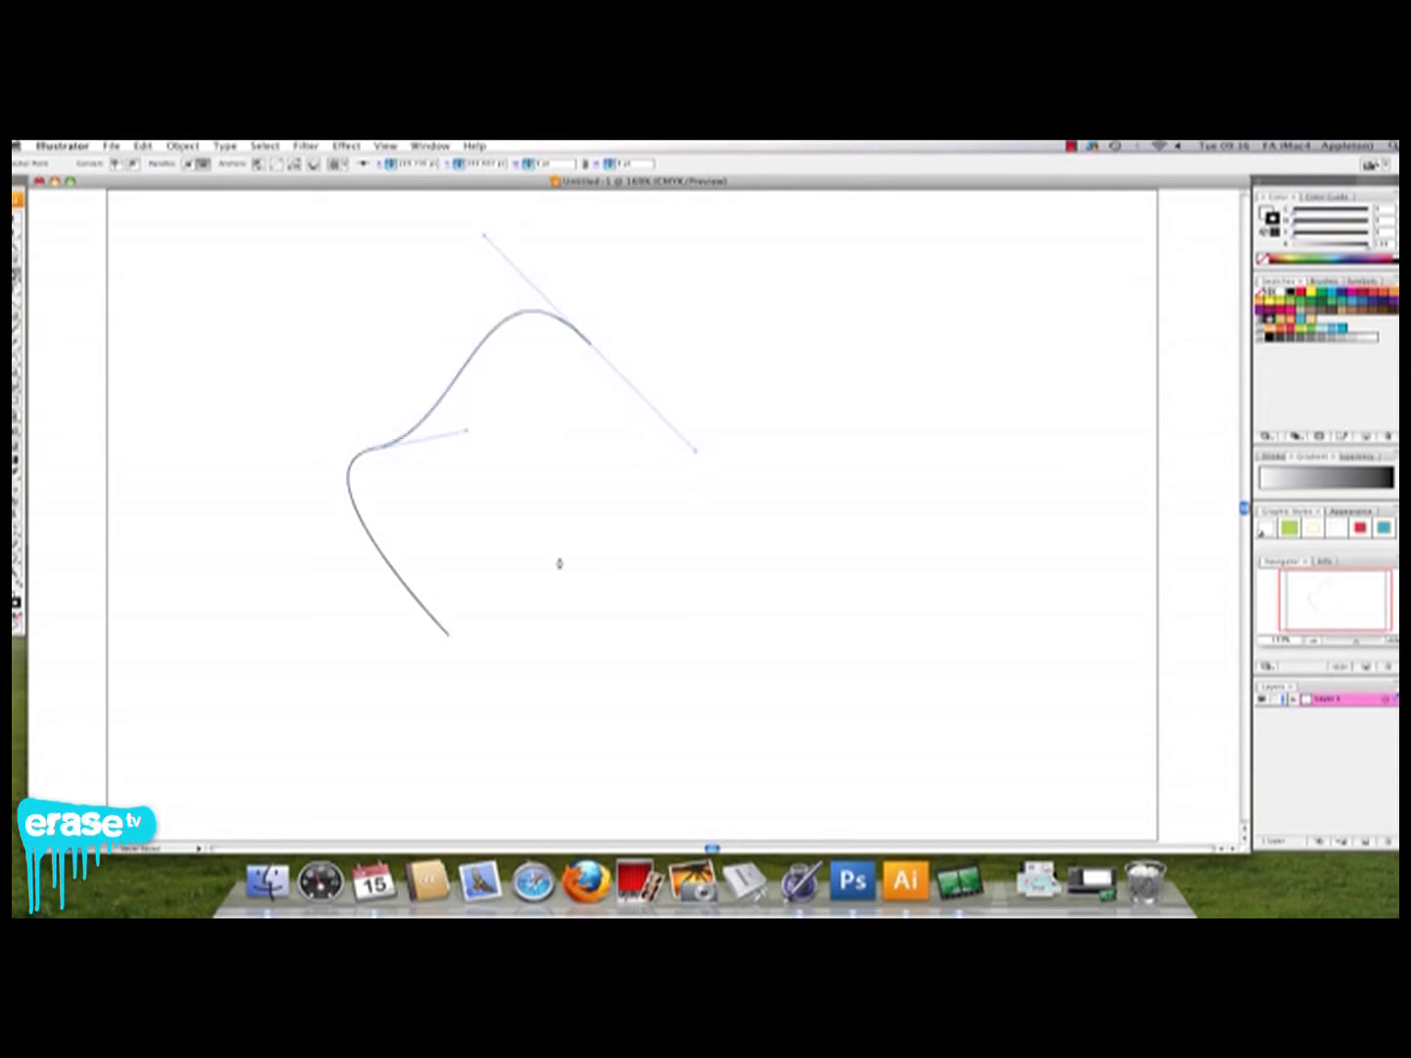
pyautogui.moveTo(557, 561); pyautogui.dragTo(446, 635)
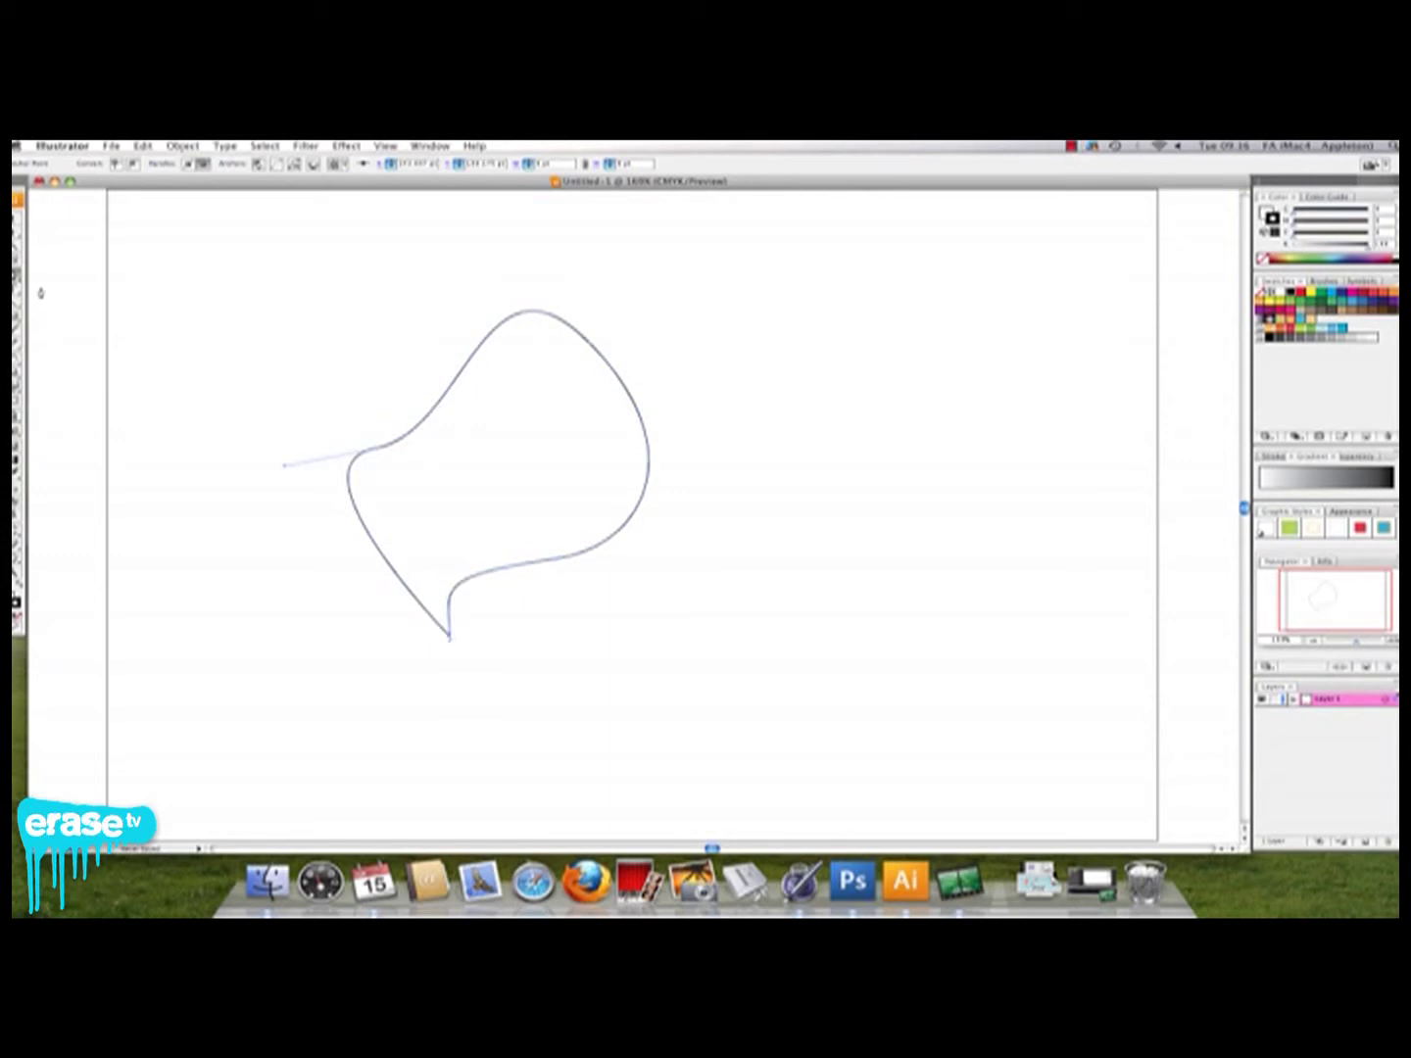
# Step: Adjust the left anchor, its handles, and the lower-right and top-right curves with Direct Selection
pyautogui.click(16, 237)
pyautogui.moveTo(379, 453); pyautogui.dragTo(387, 448)
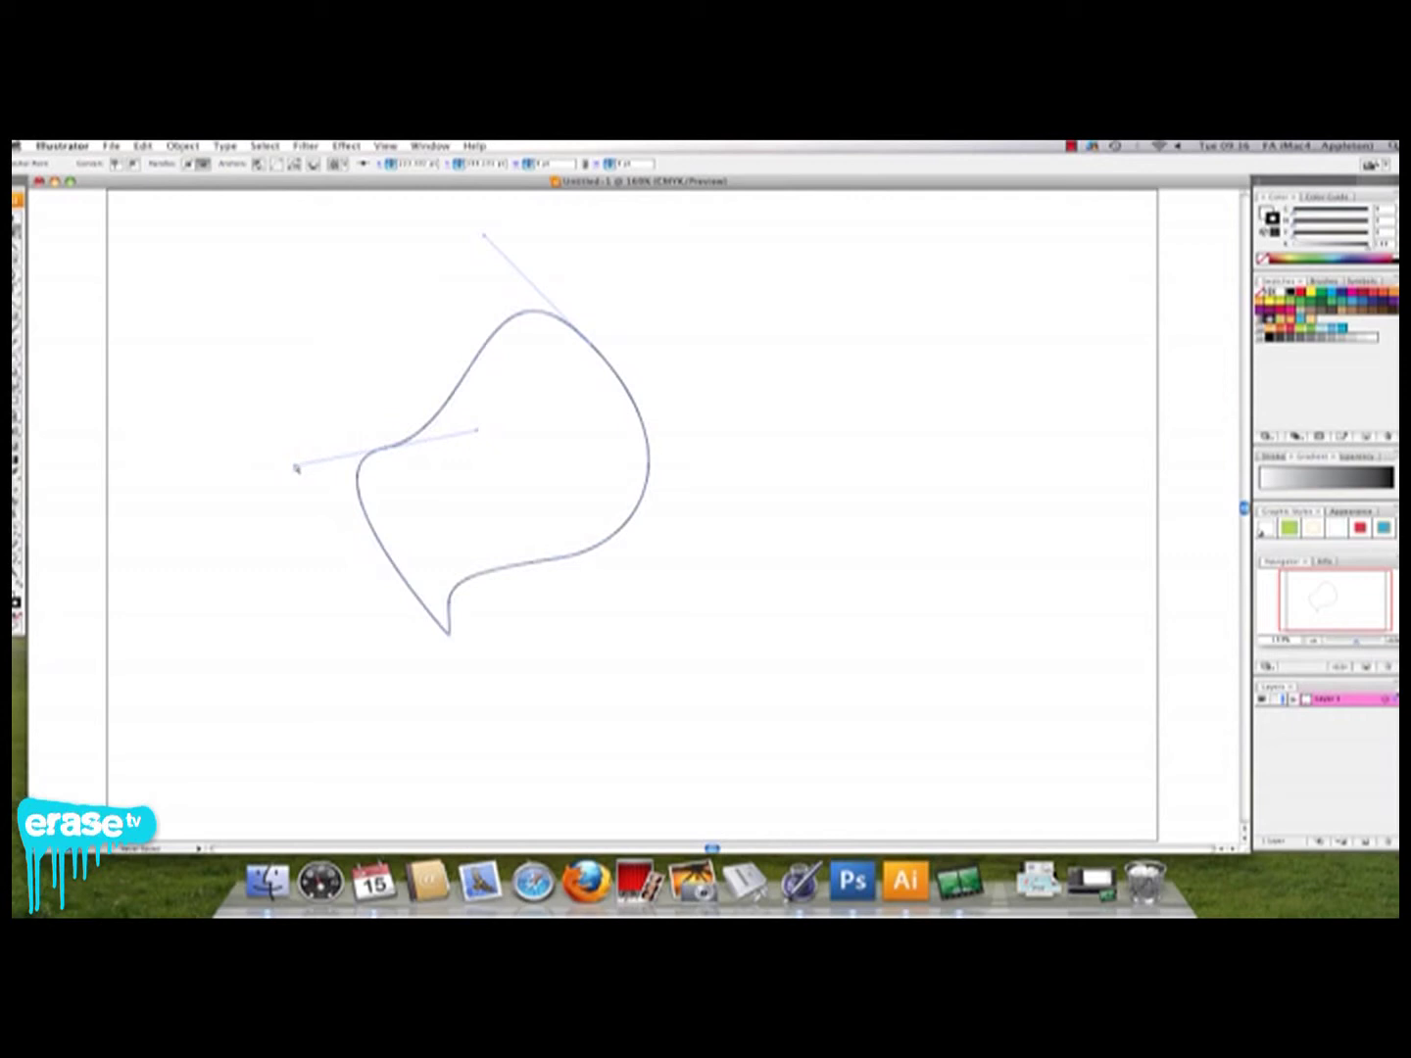
pyautogui.moveTo(296, 469); pyautogui.dragTo(267, 453)
pyautogui.moveTo(479, 446); pyautogui.dragTo(443, 453)
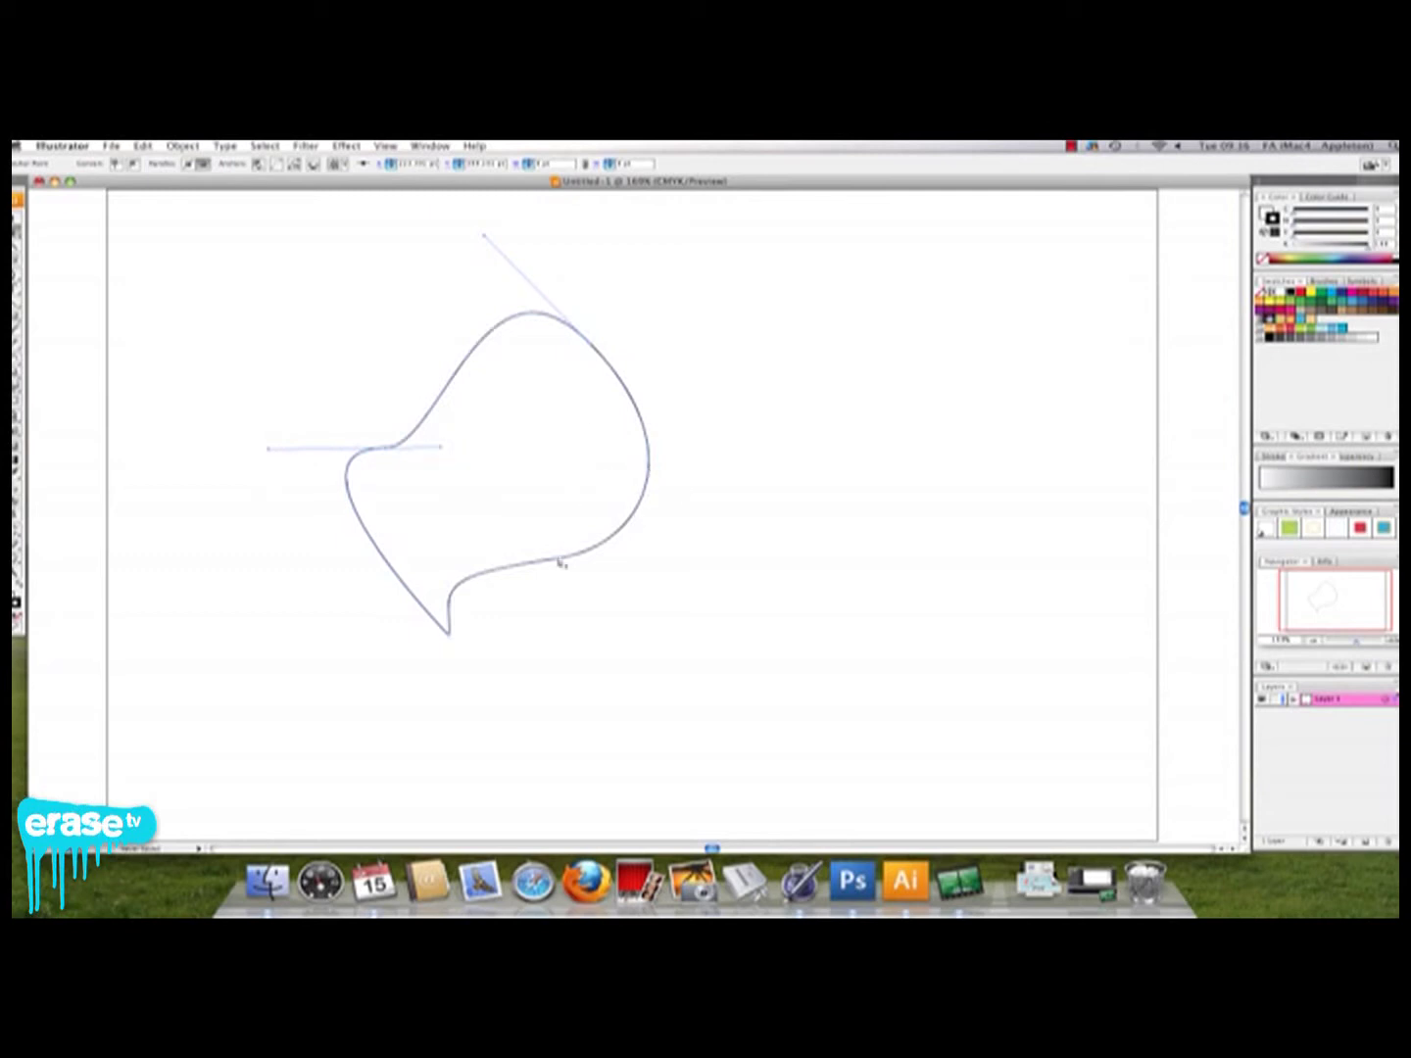
pyautogui.moveTo(562, 562); pyautogui.dragTo(517, 552)
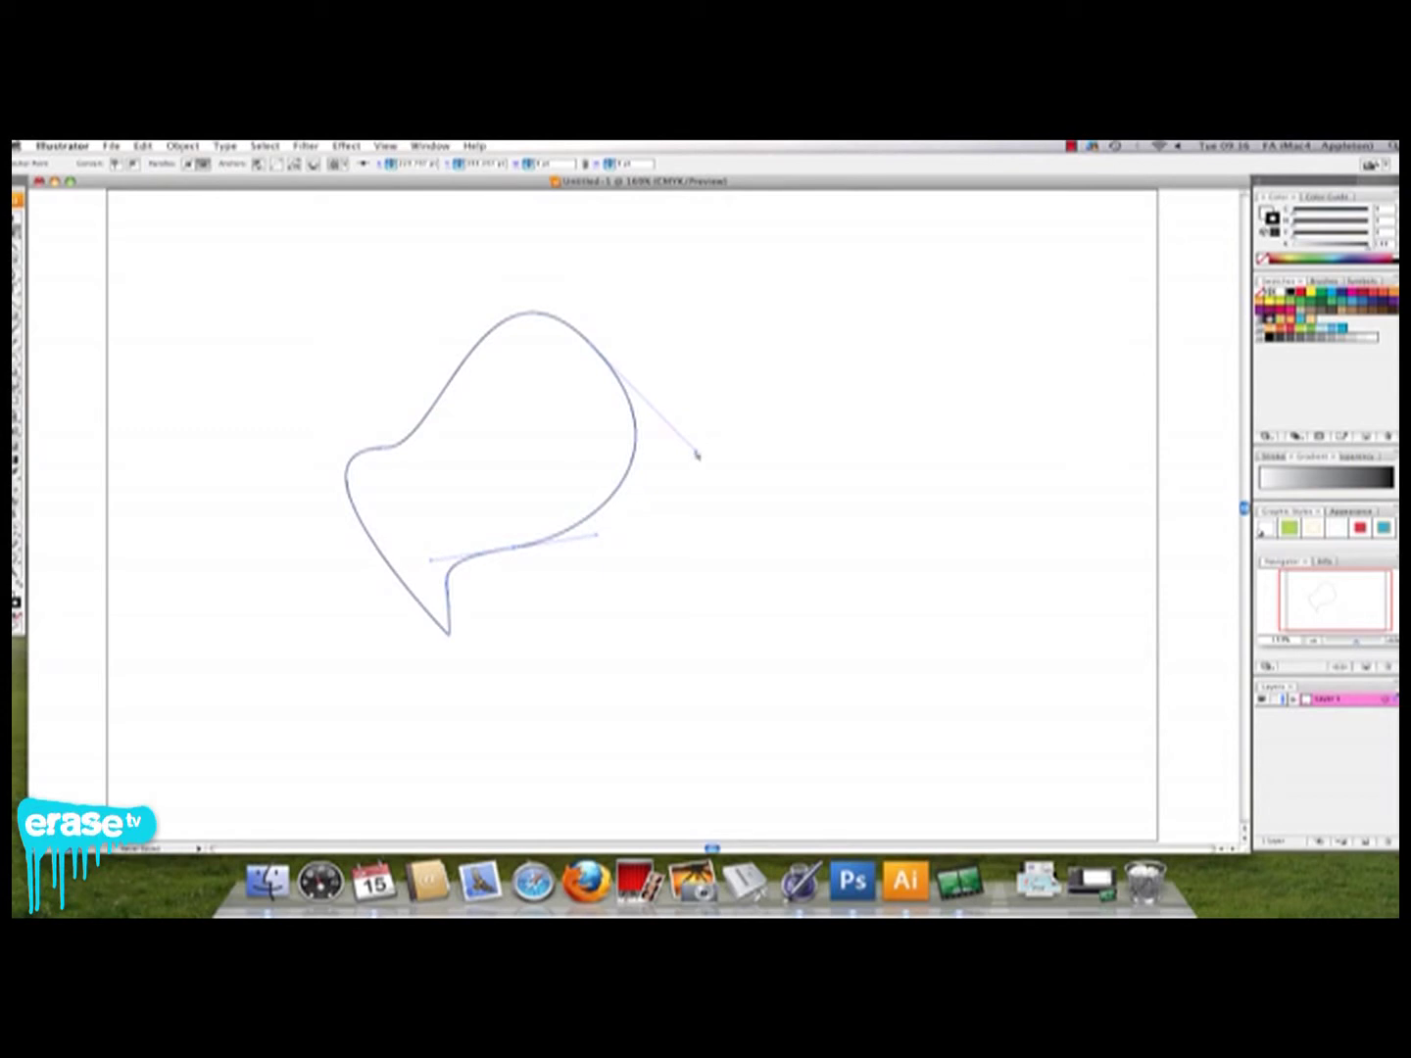
pyautogui.moveTo(697, 455); pyautogui.dragTo(637, 398)
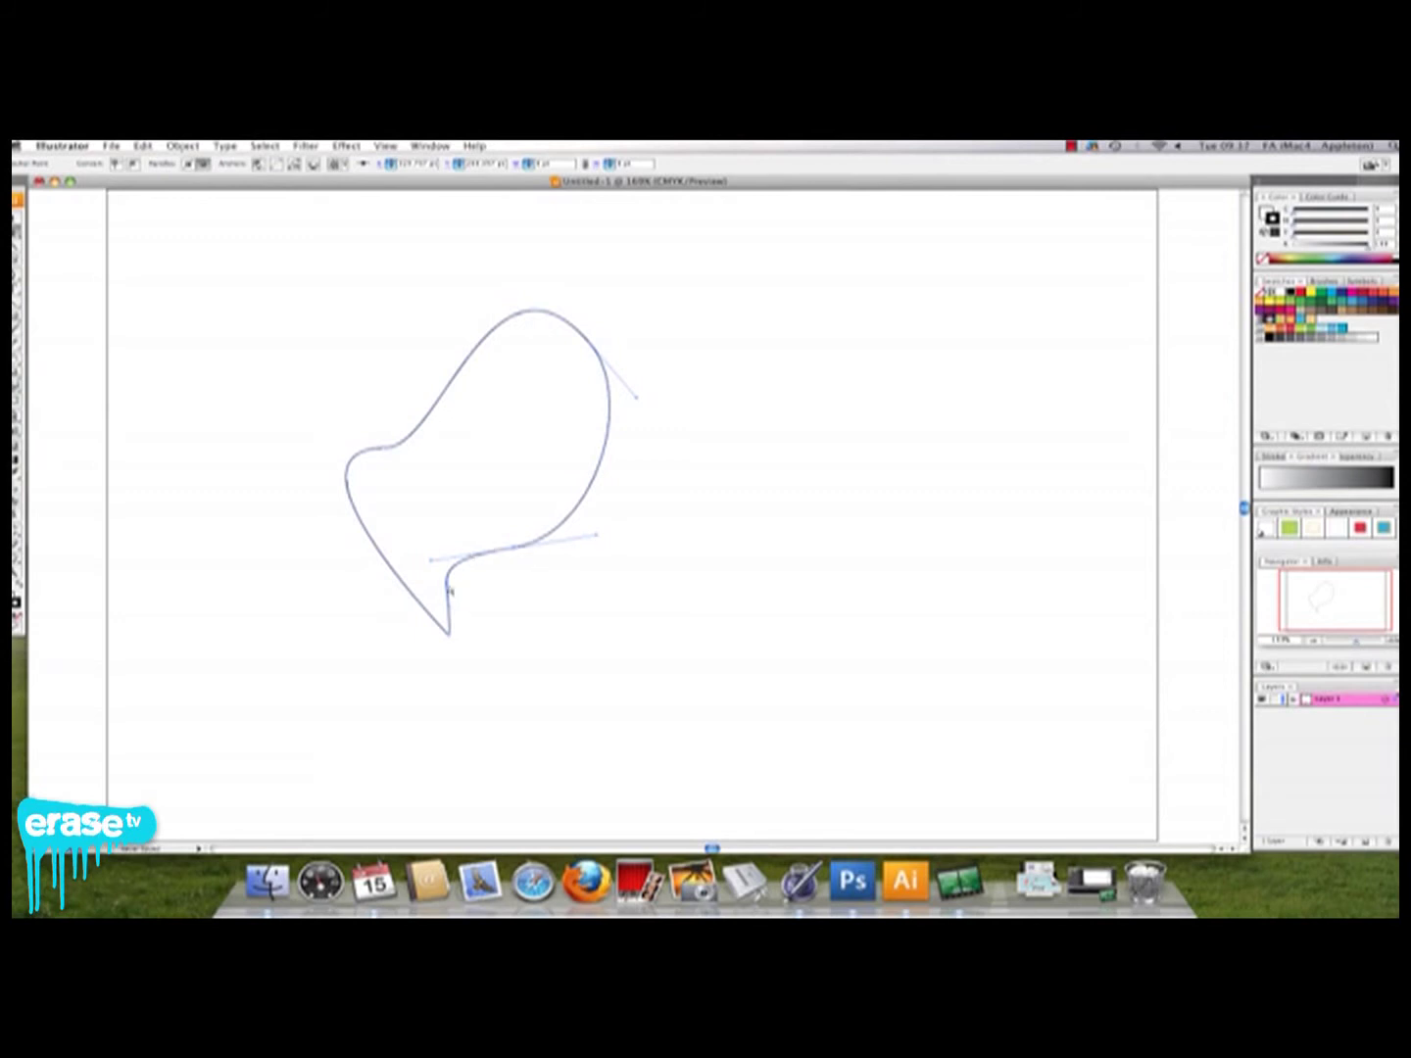
# Step: Reshape the hook at the bottom cusp of the path
pyautogui.moveTo(450, 584)
pyautogui.mouseDown()
pyautogui.moveTo(468, 580)
pyautogui.moveTo(425, 567)
pyautogui.moveTo(456, 589)
pyautogui.mouseUp()
pyautogui.click(452, 608)
pyautogui.click(448, 615)
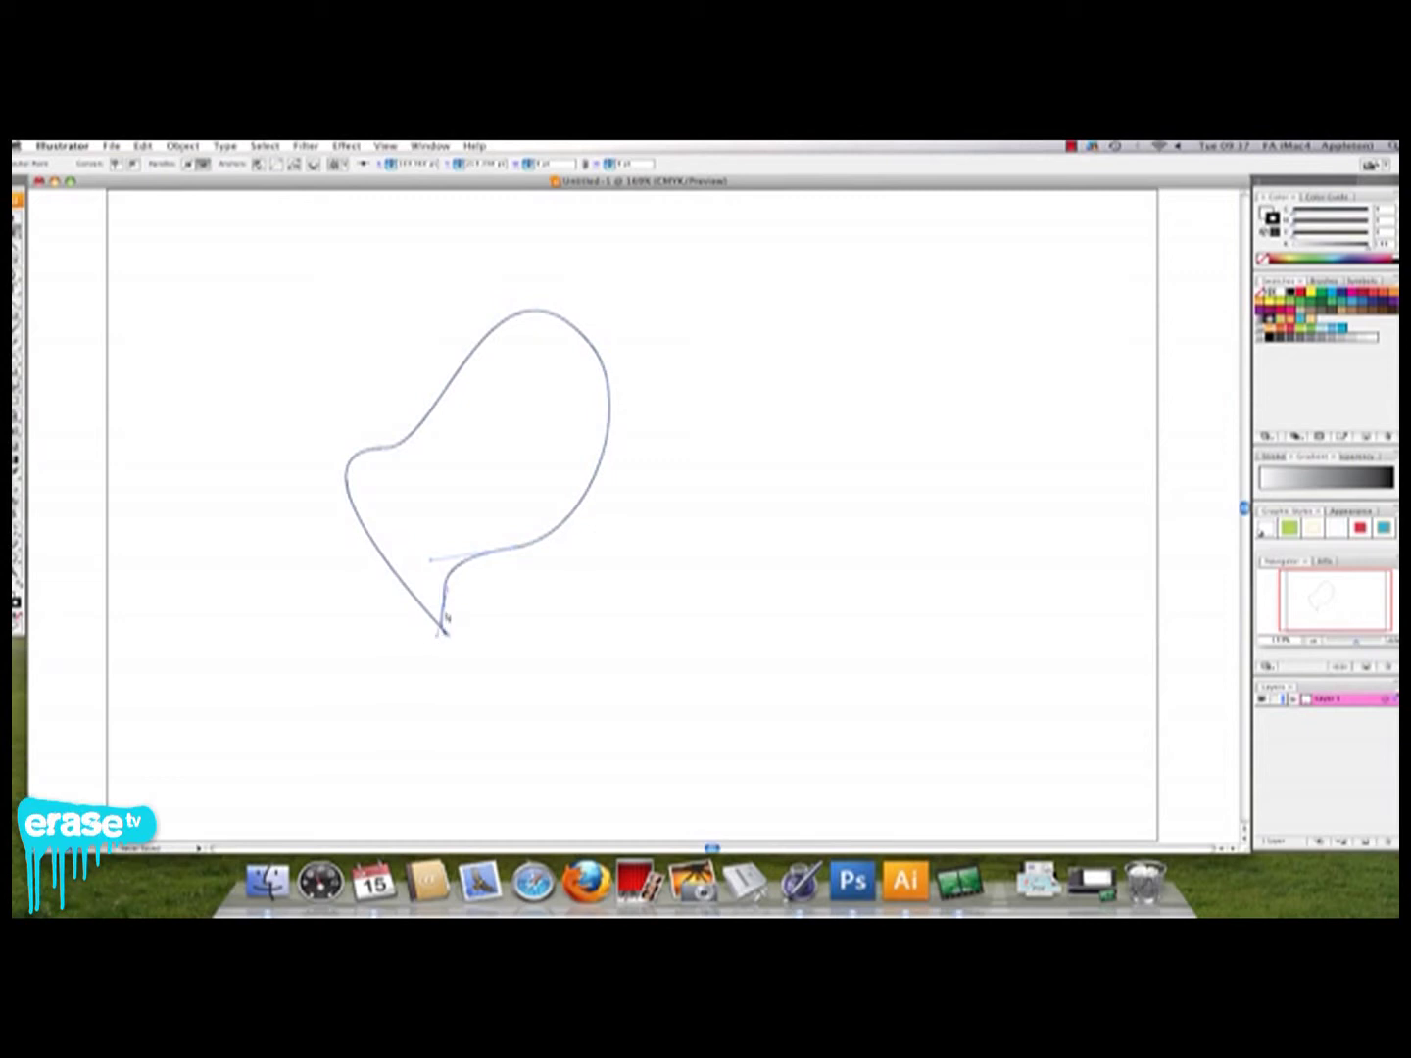
pyautogui.moveTo(448, 612); pyautogui.dragTo(469, 586)
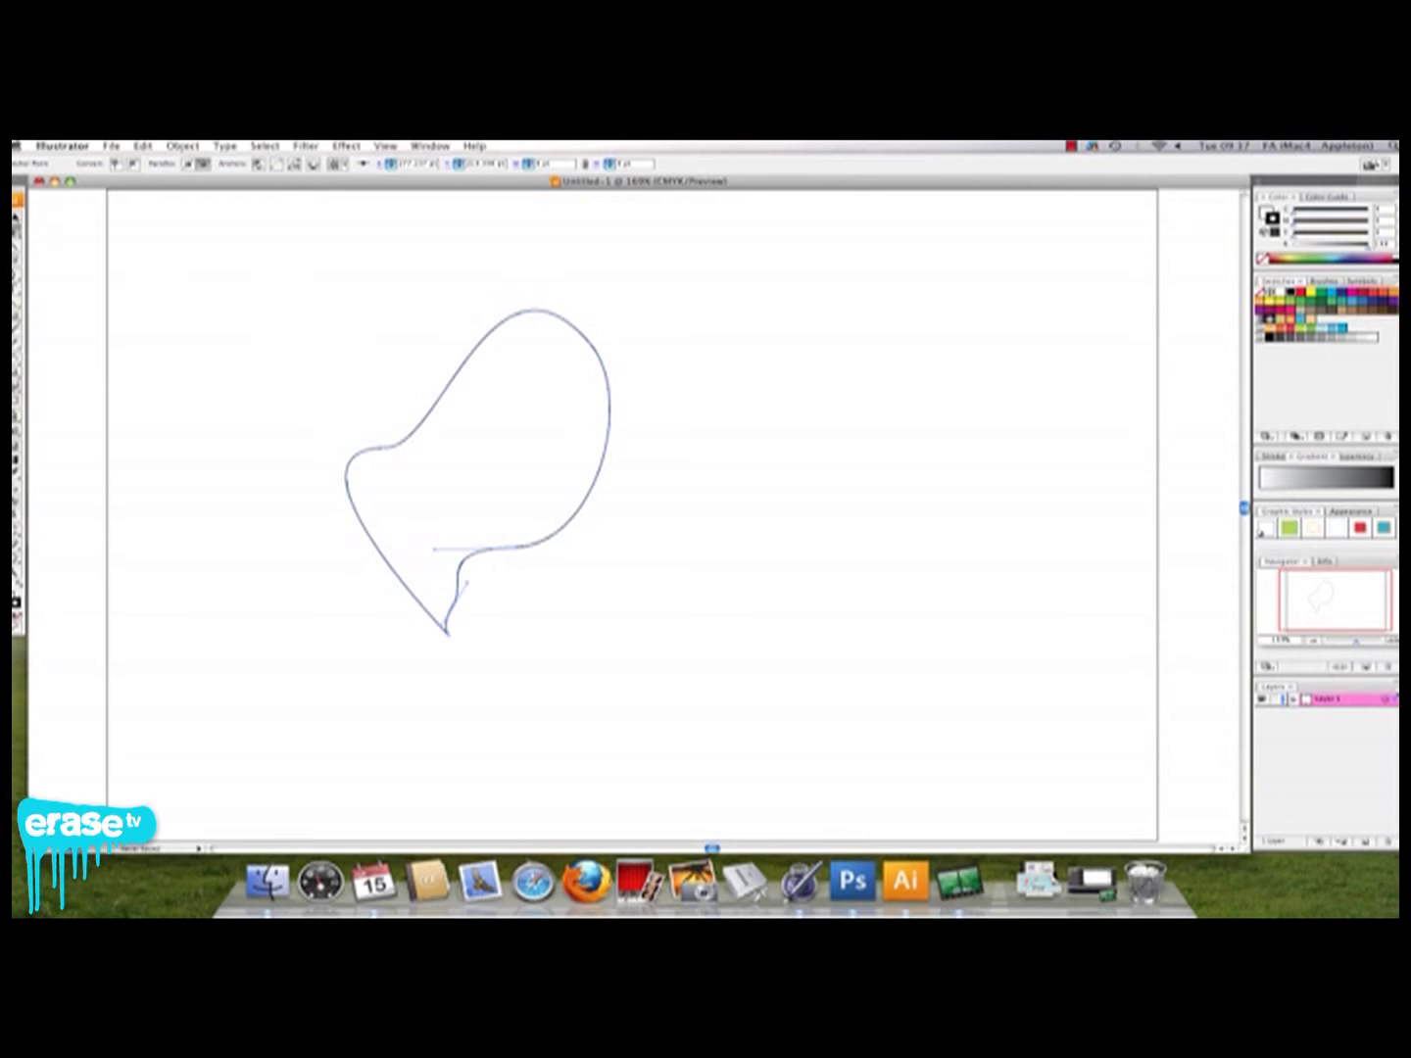
# Step: Select the whole path and set its stroke colour to bright pink (hue 320)
pyautogui.press('v')
pyautogui.moveTo(269, 304); pyautogui.dragTo(687, 655)
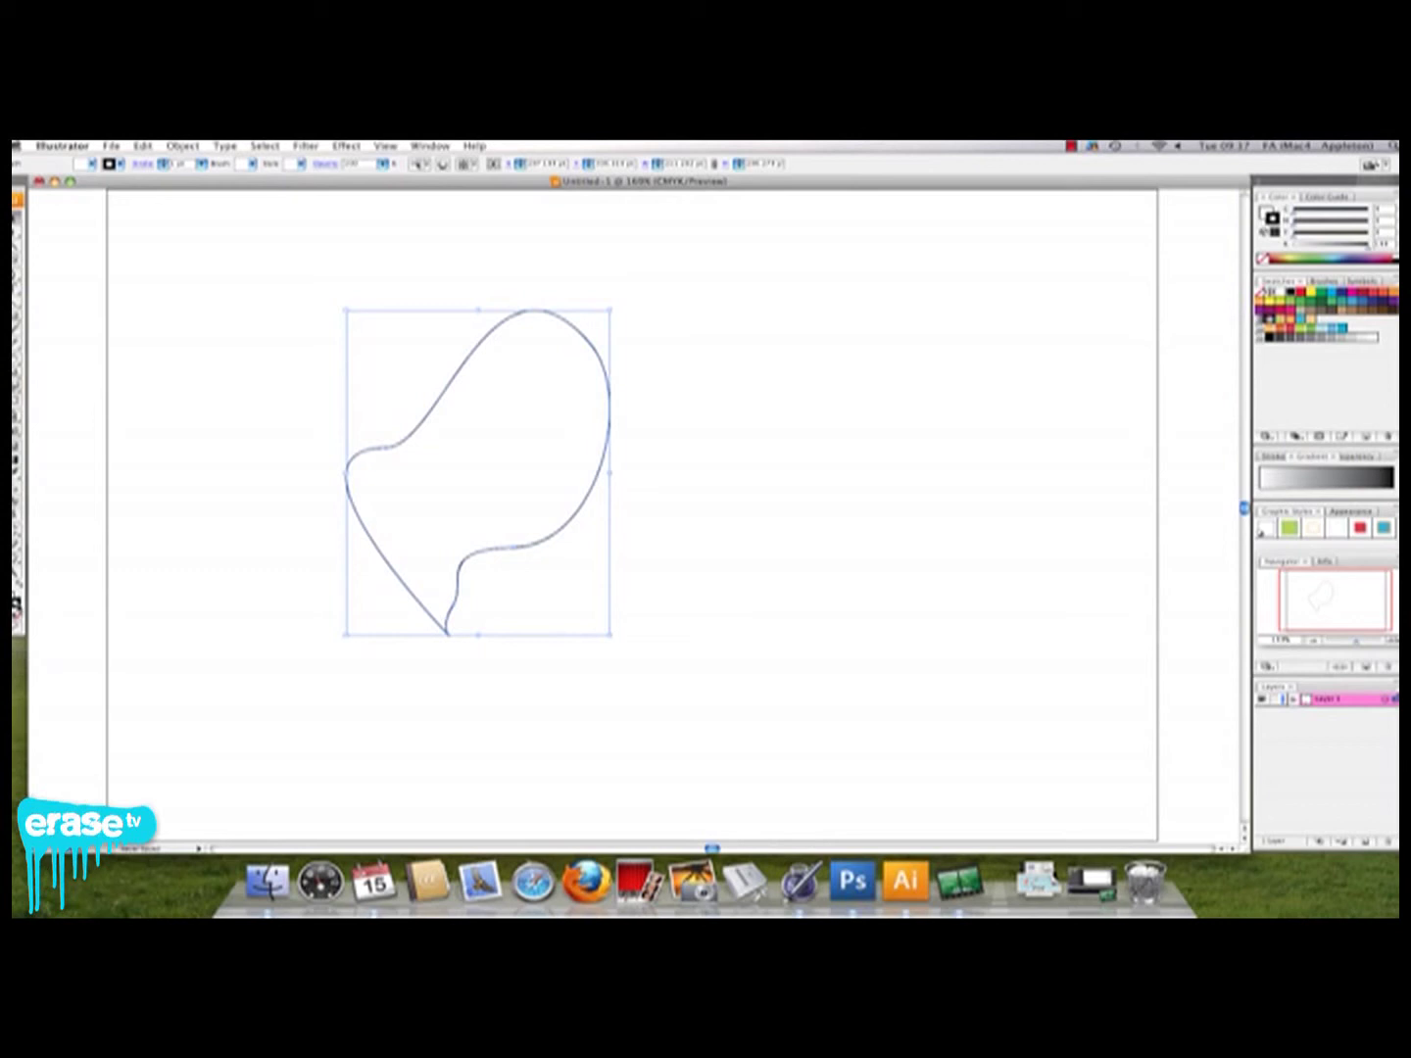
pyautogui.doubleClick(16, 605)
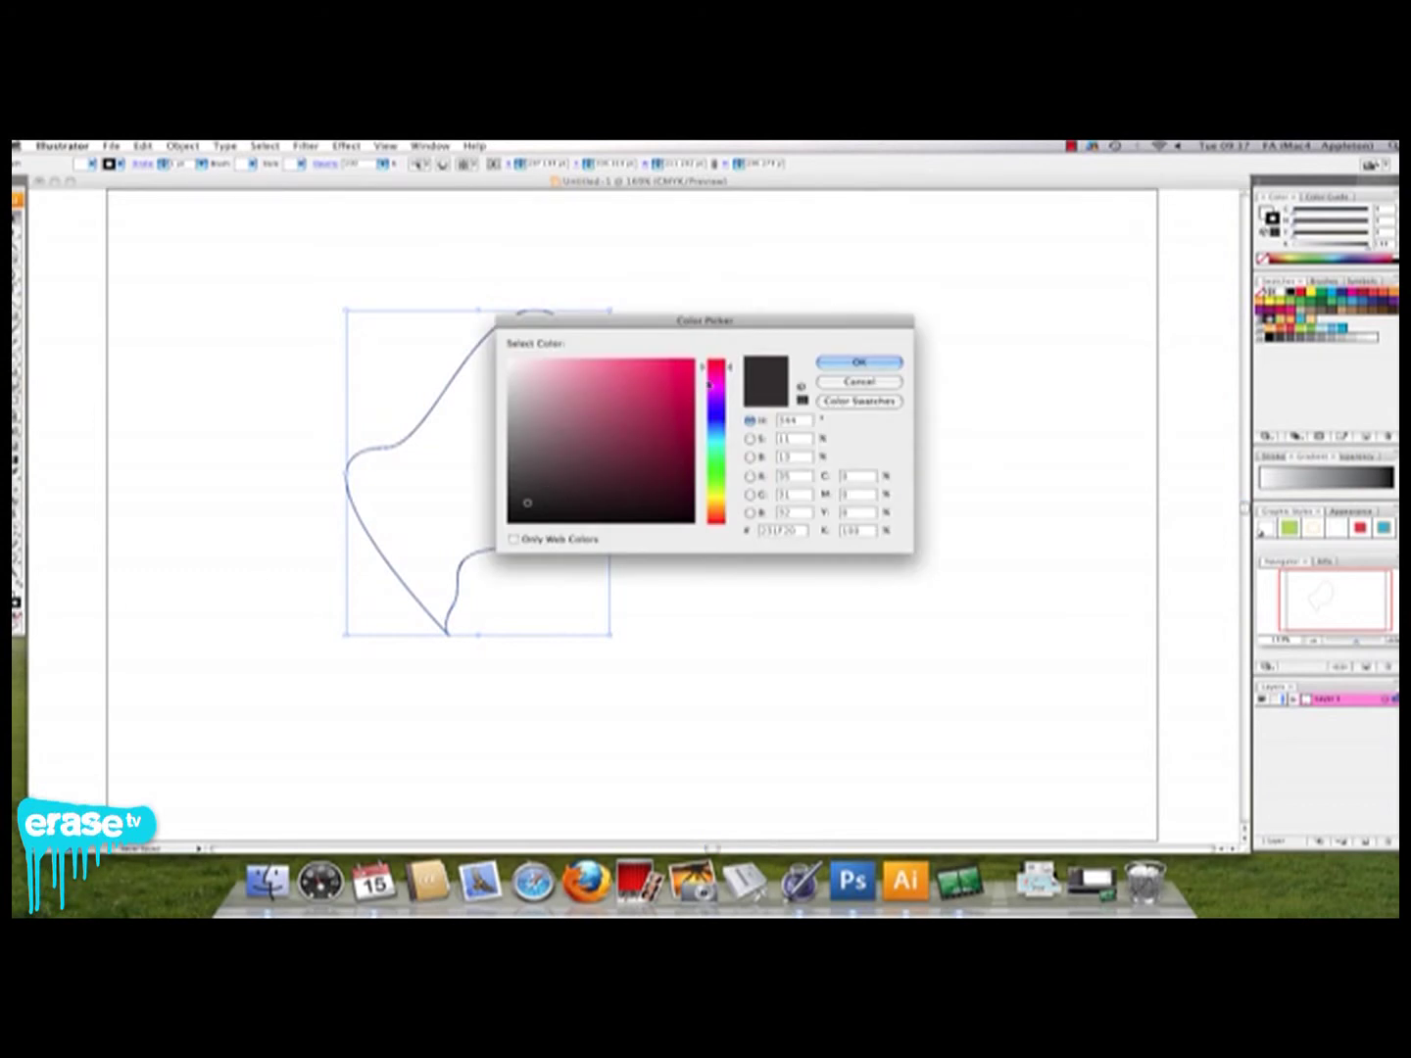
pyautogui.click(710, 384)
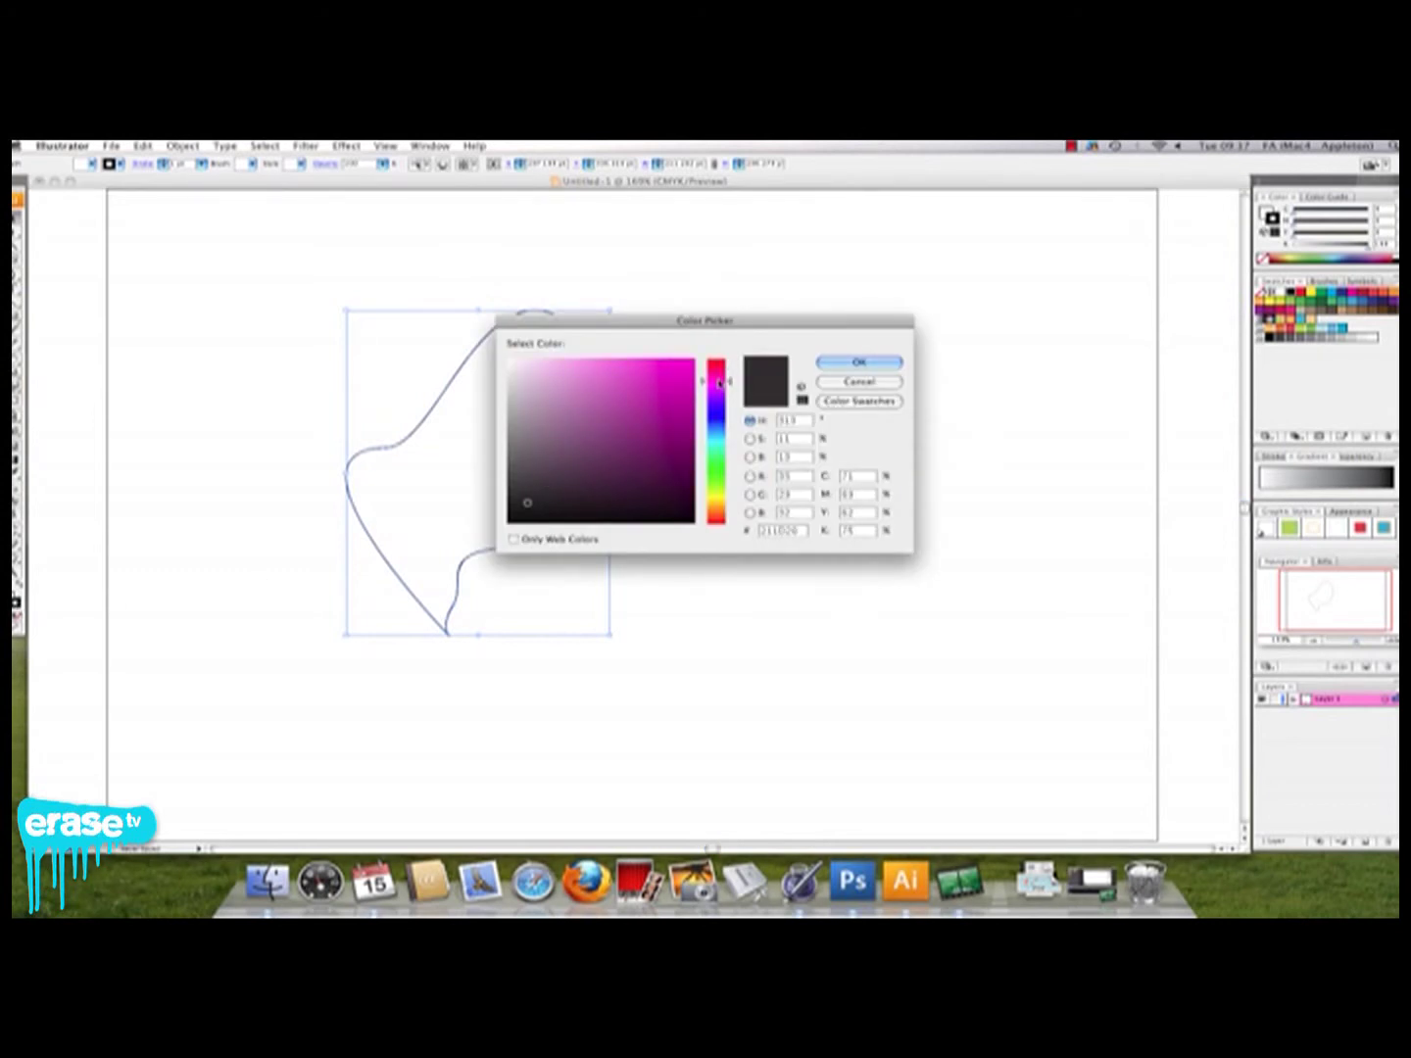
pyautogui.moveTo(642, 358); pyautogui.dragTo(669, 363)
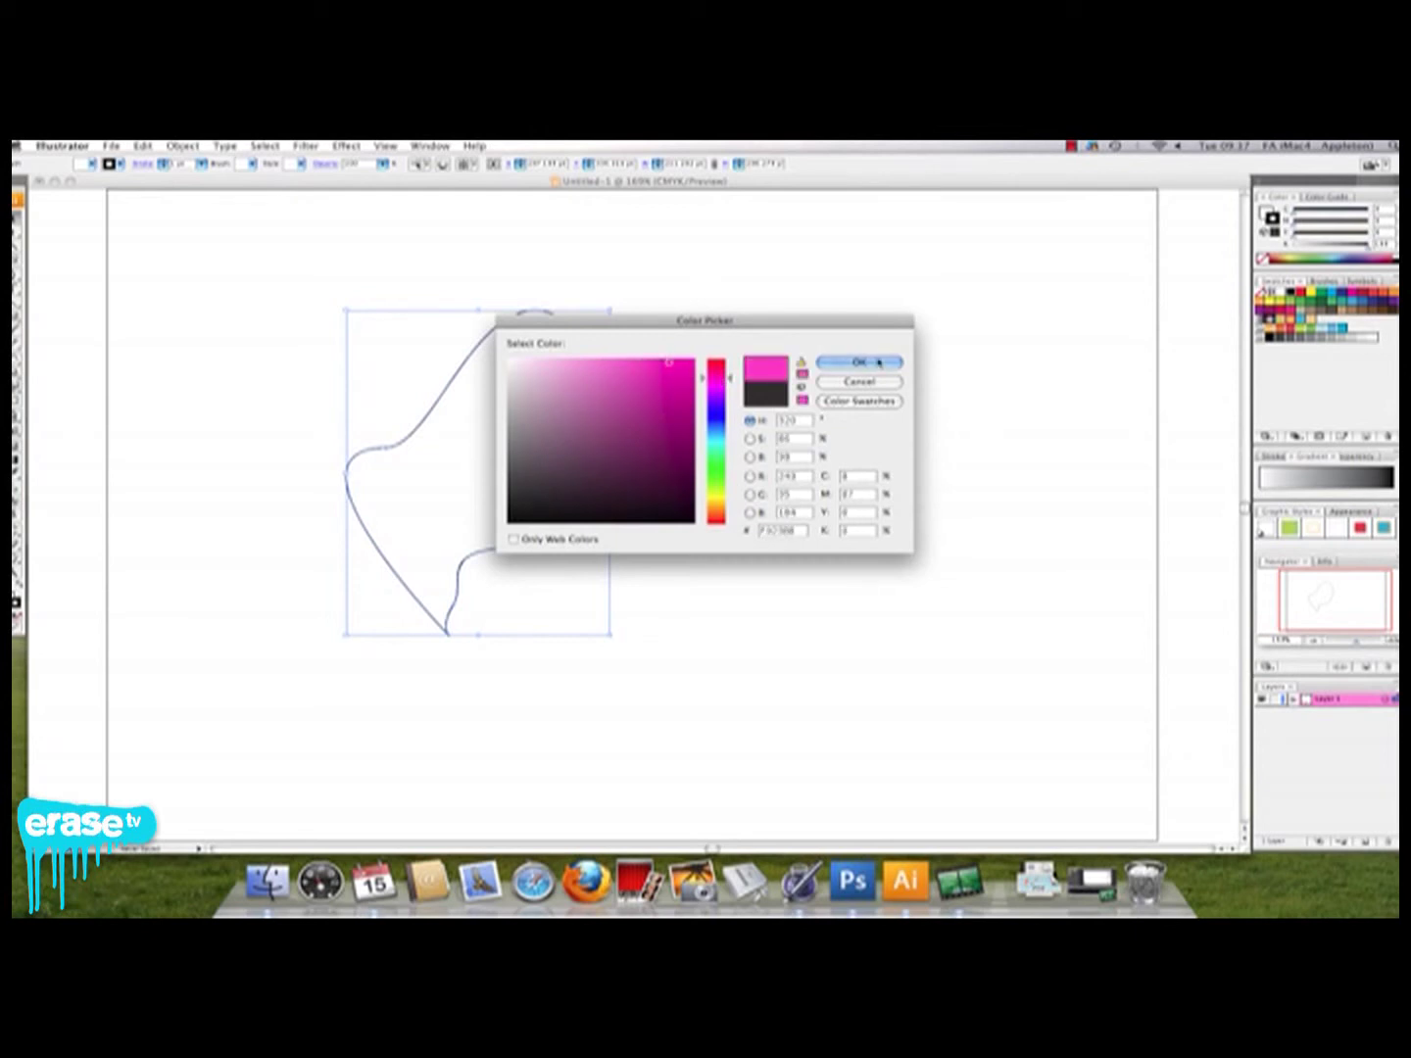
pyautogui.click(731, 380)
pyautogui.moveTo(731, 381); pyautogui.dragTo(731, 378)
pyautogui.click(863, 364)
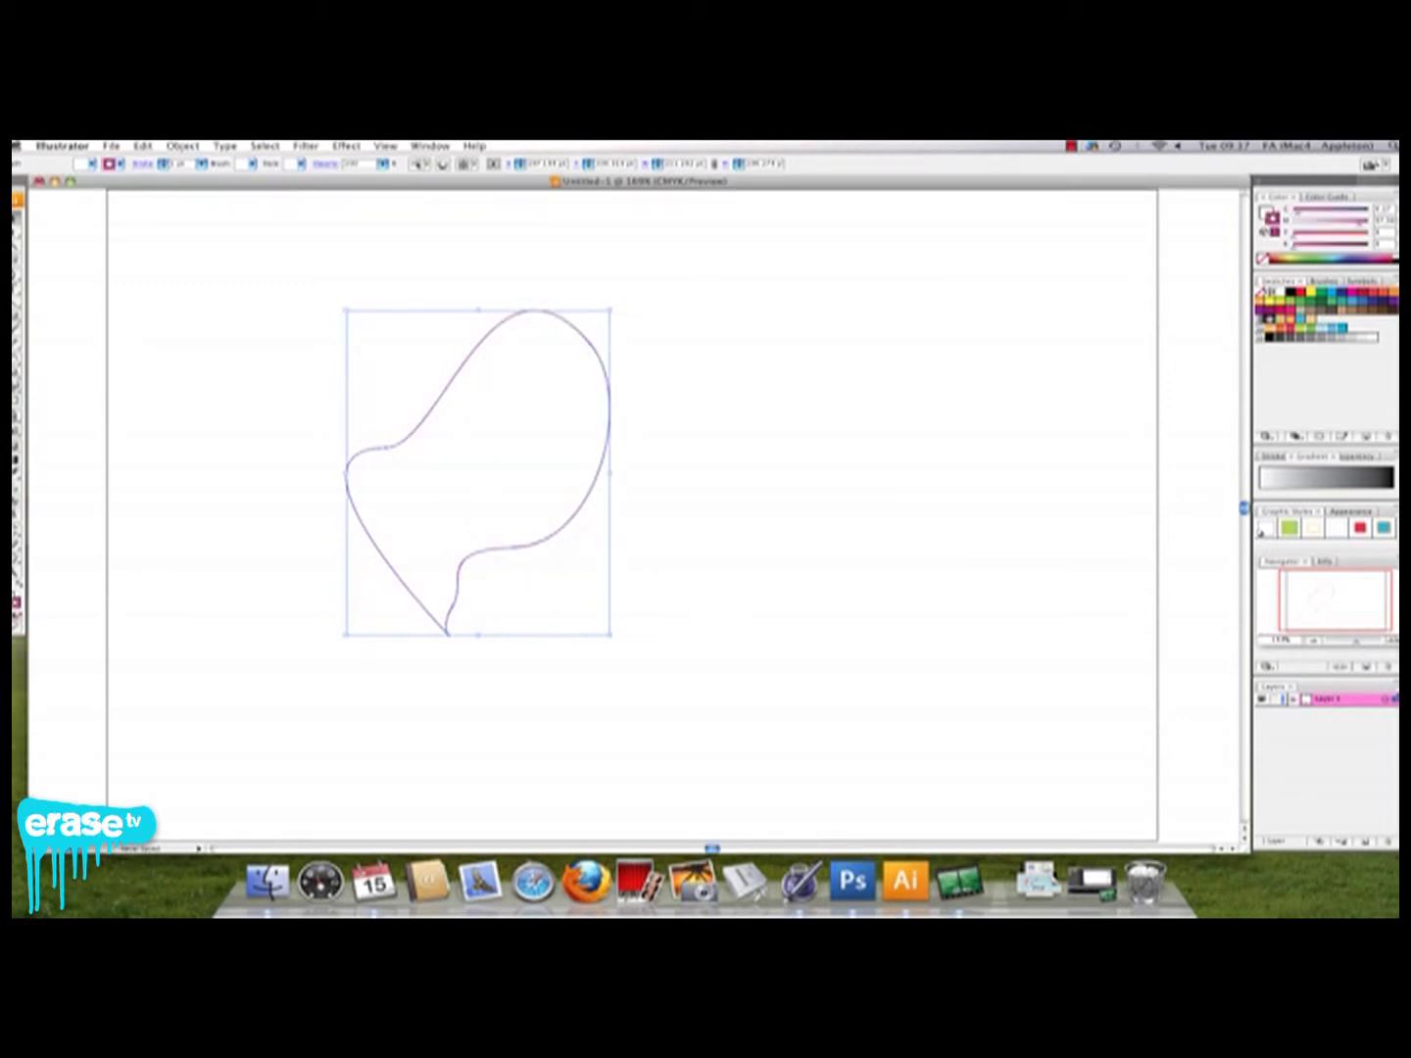
# Step: Remove the path's fill and raise its stroke weight to 2 pt
pyautogui.press('/')
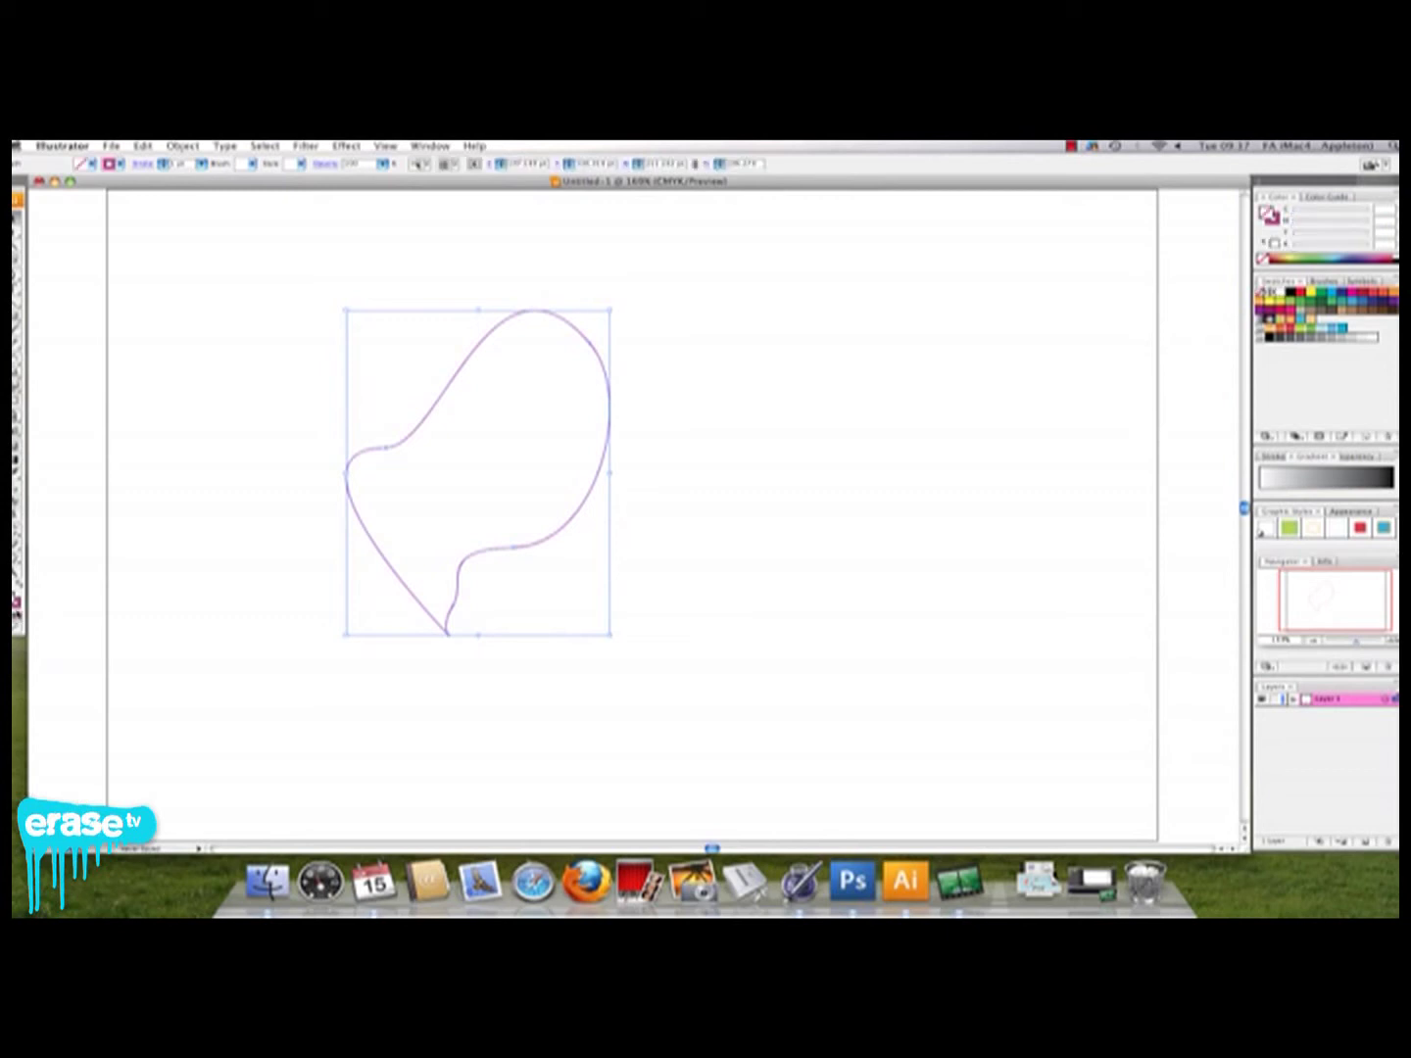
pyautogui.click(22, 608)
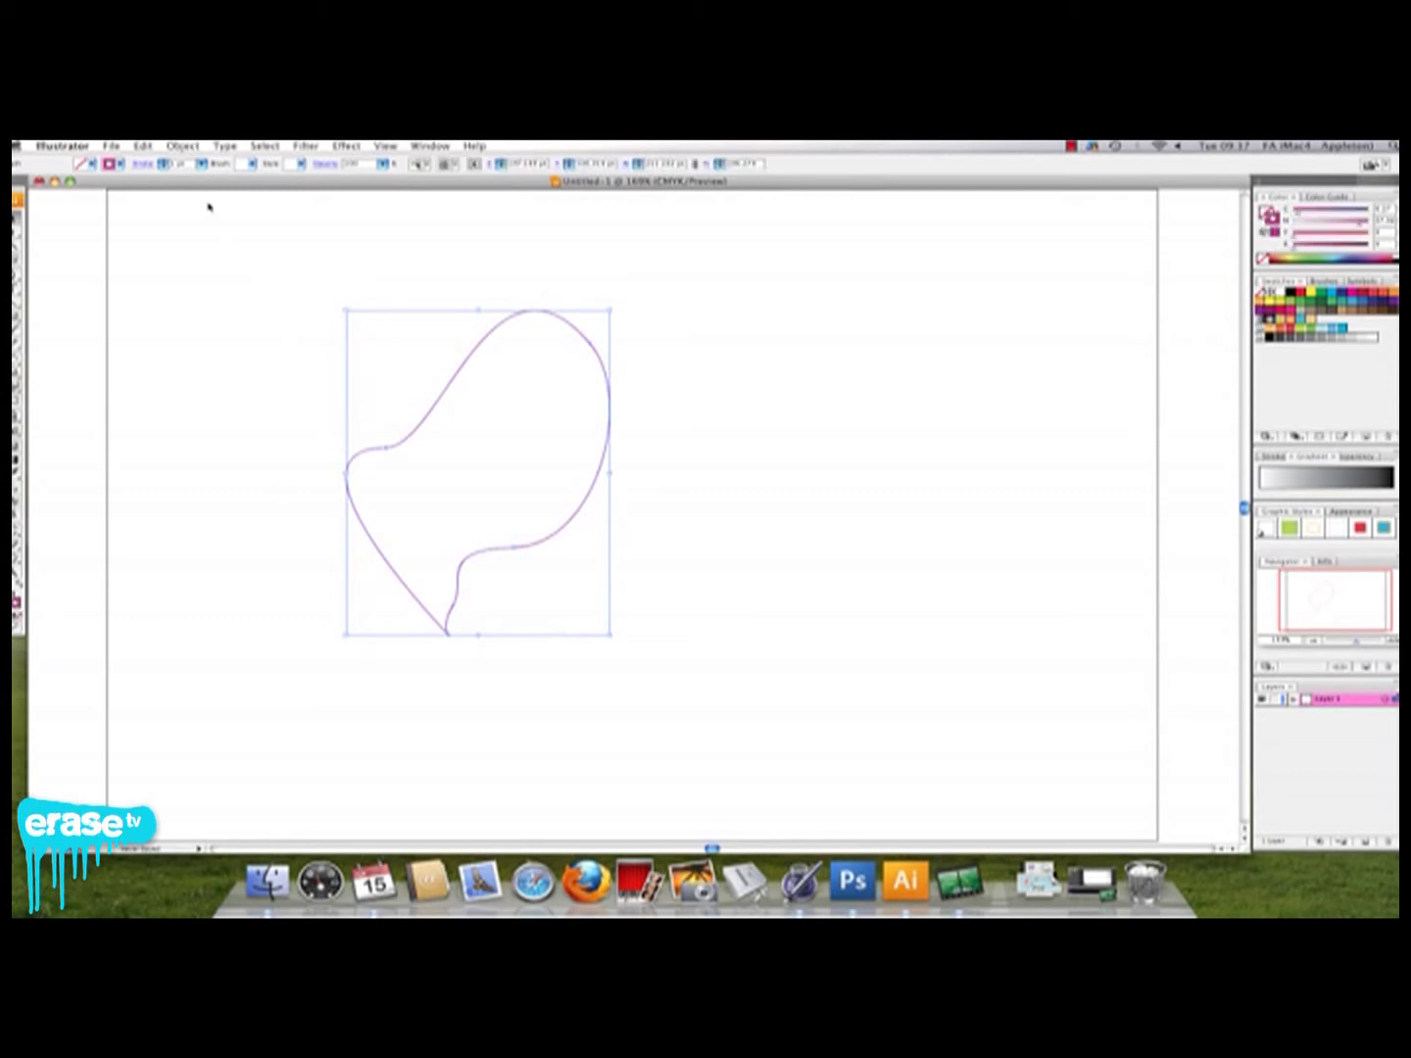
pyautogui.click(203, 164)
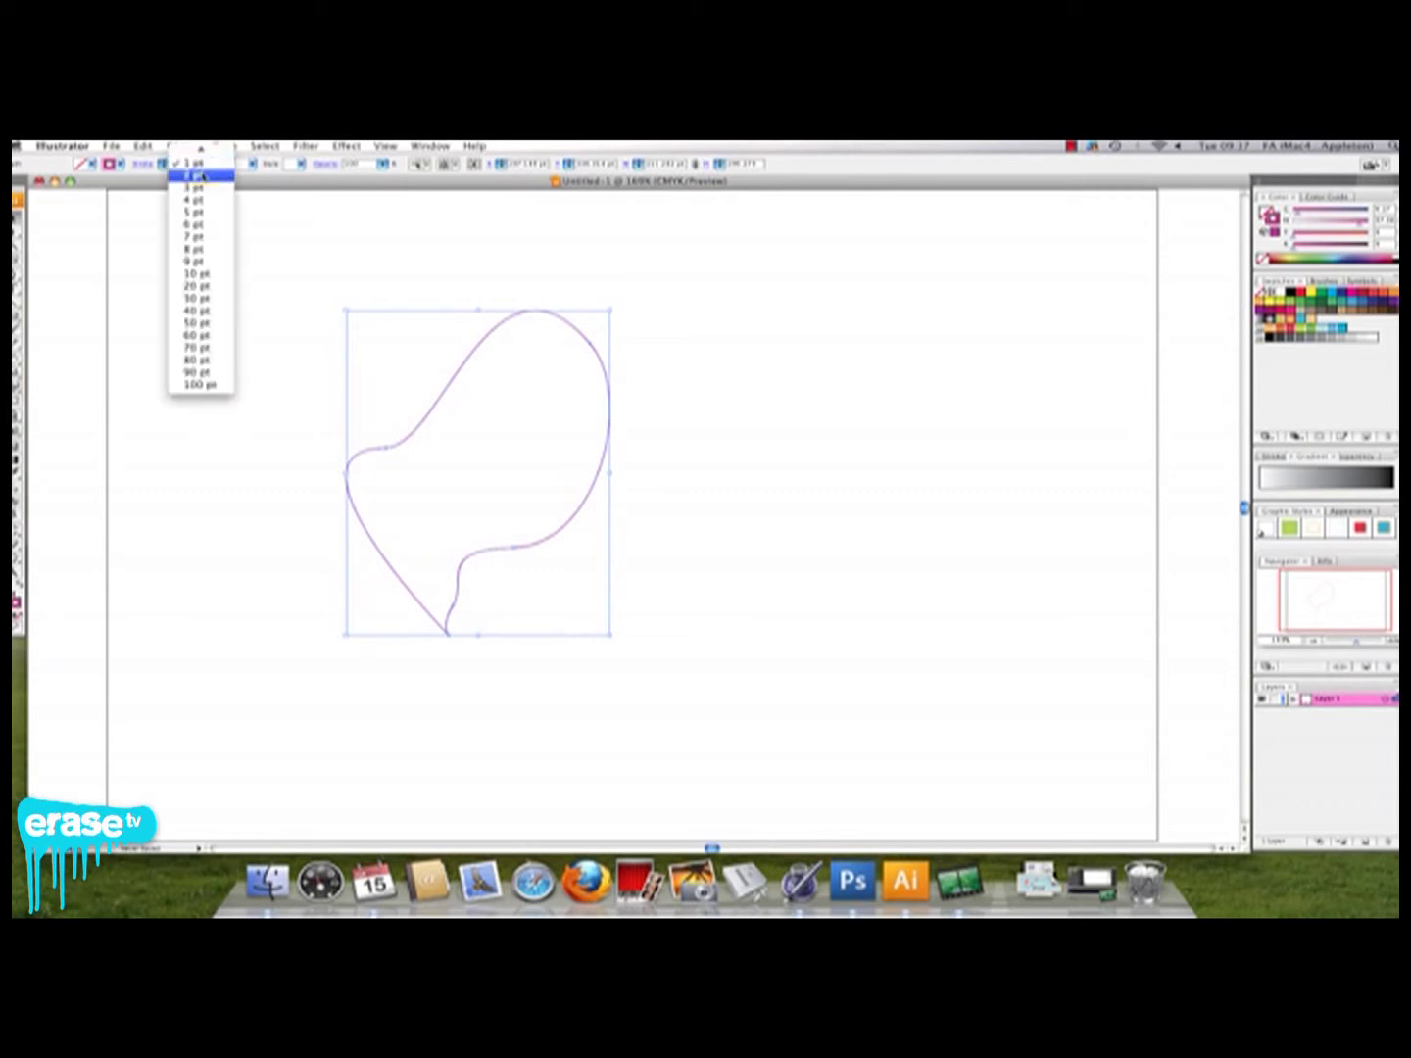
pyautogui.click(237, 202)
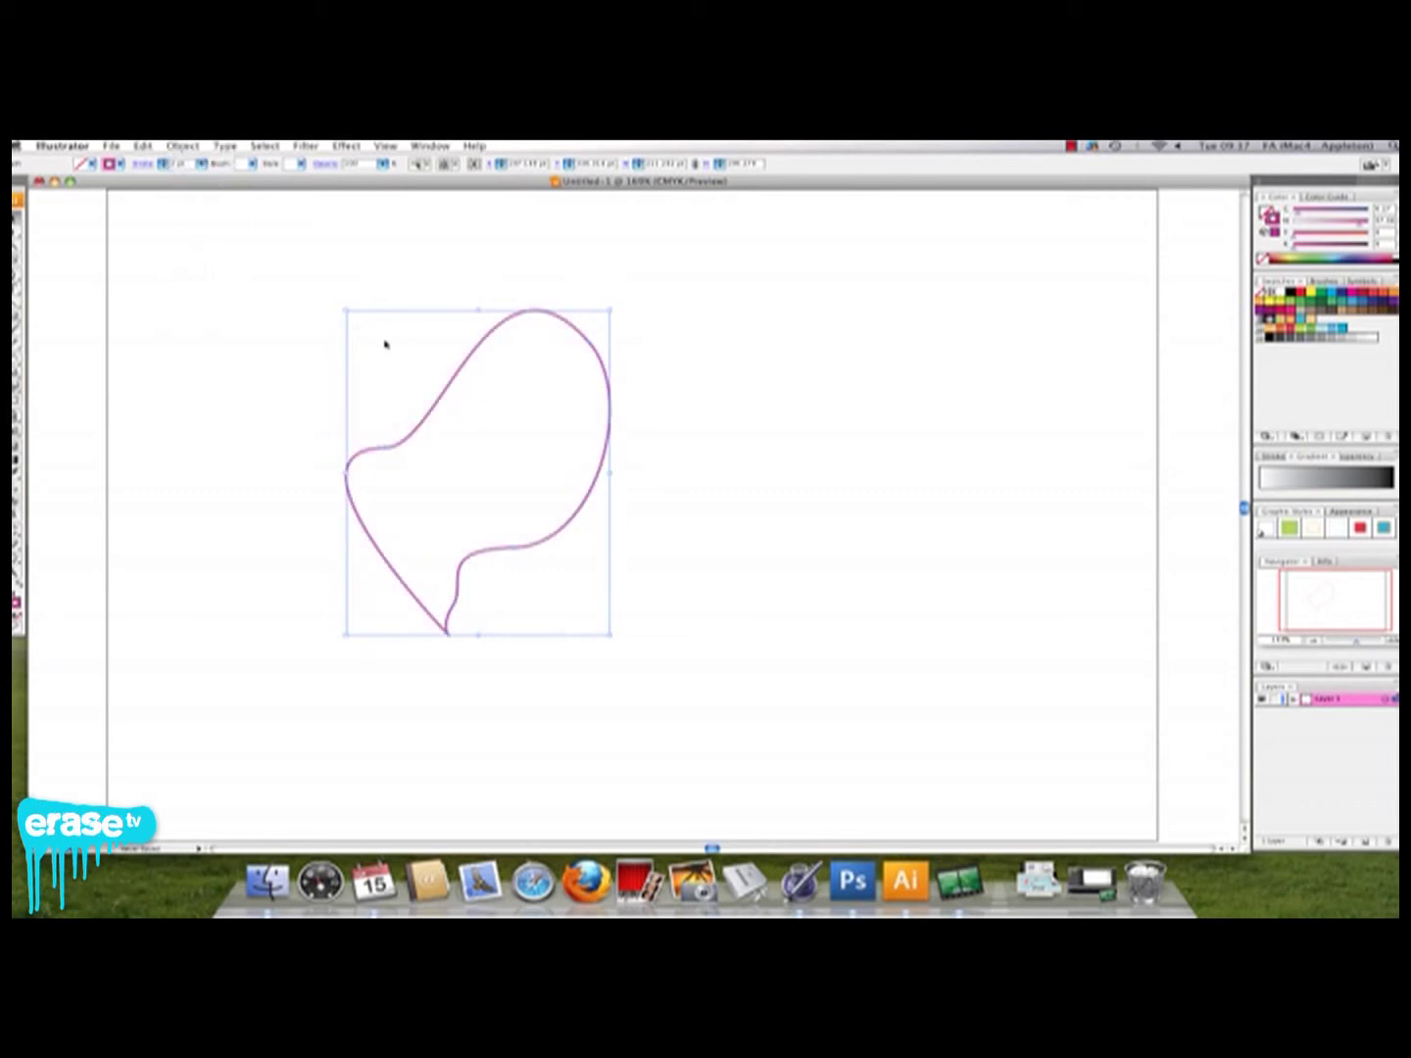
# Step: Save the drawing to the Desktop as 'fractal element 1.ai' in Illustrator CS3 format
pyautogui.click(111, 148)
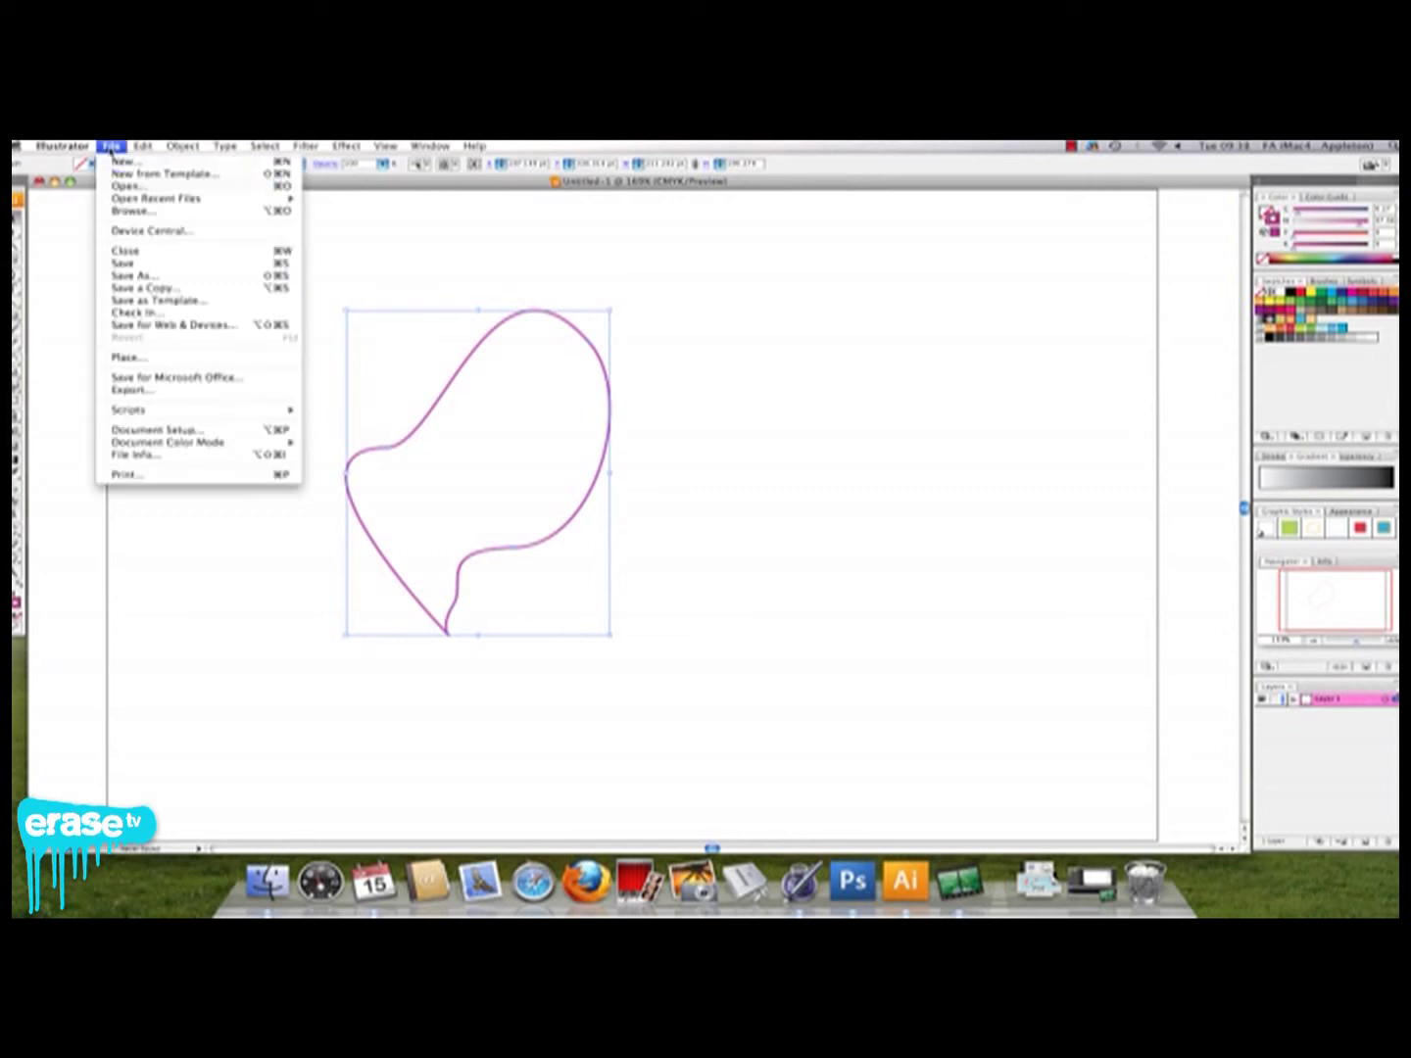
pyautogui.click(155, 278)
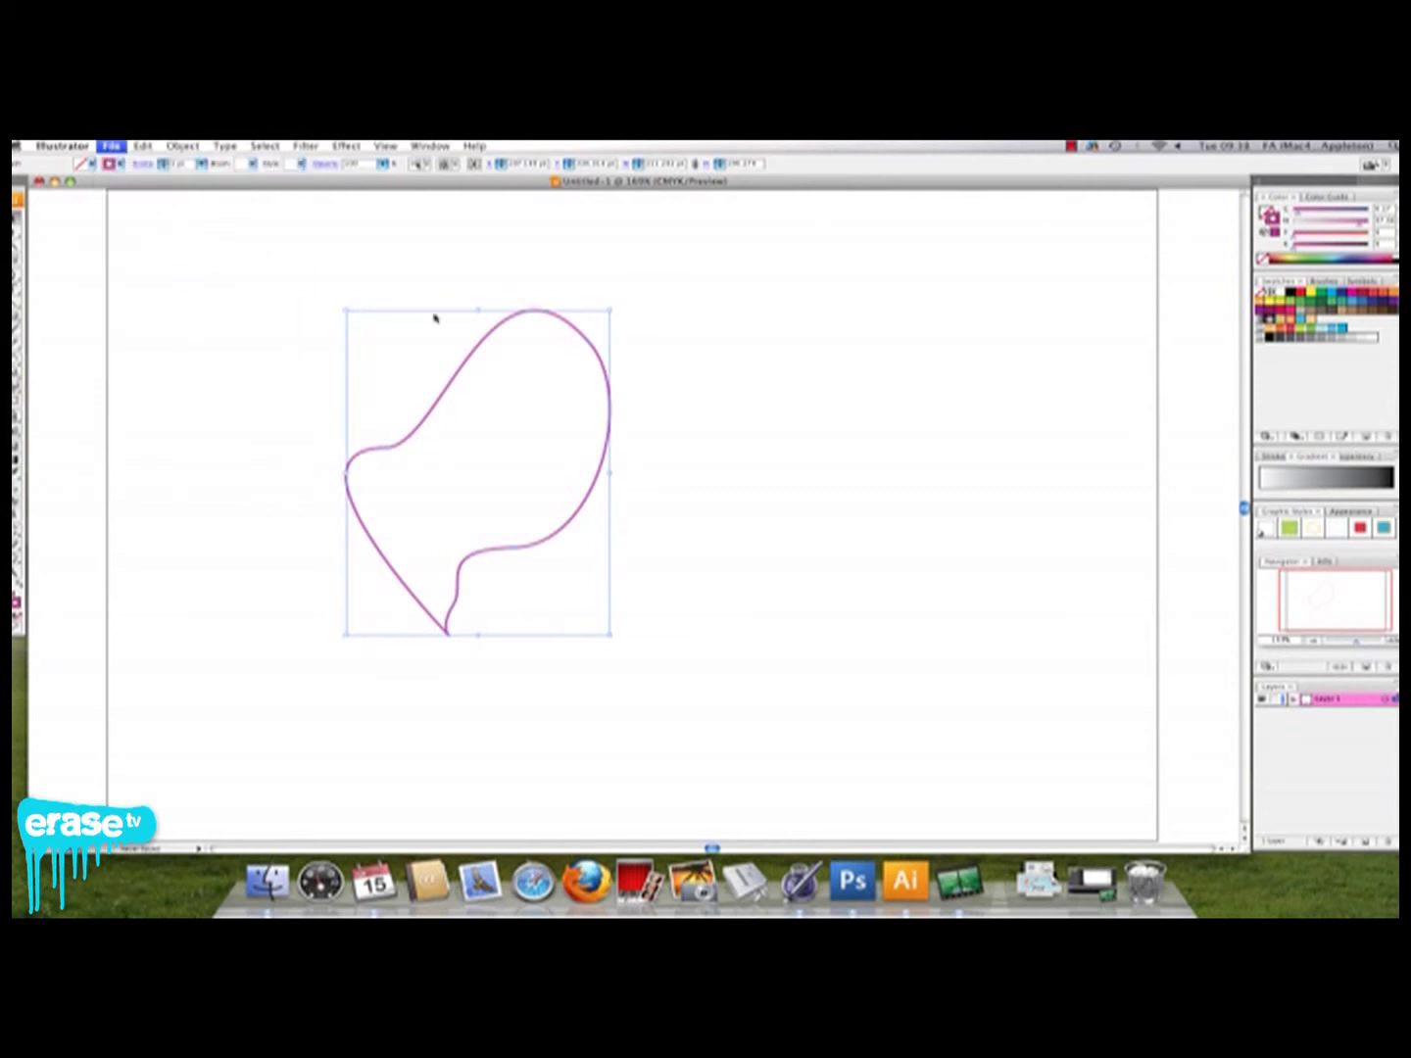
pyautogui.write('frar')
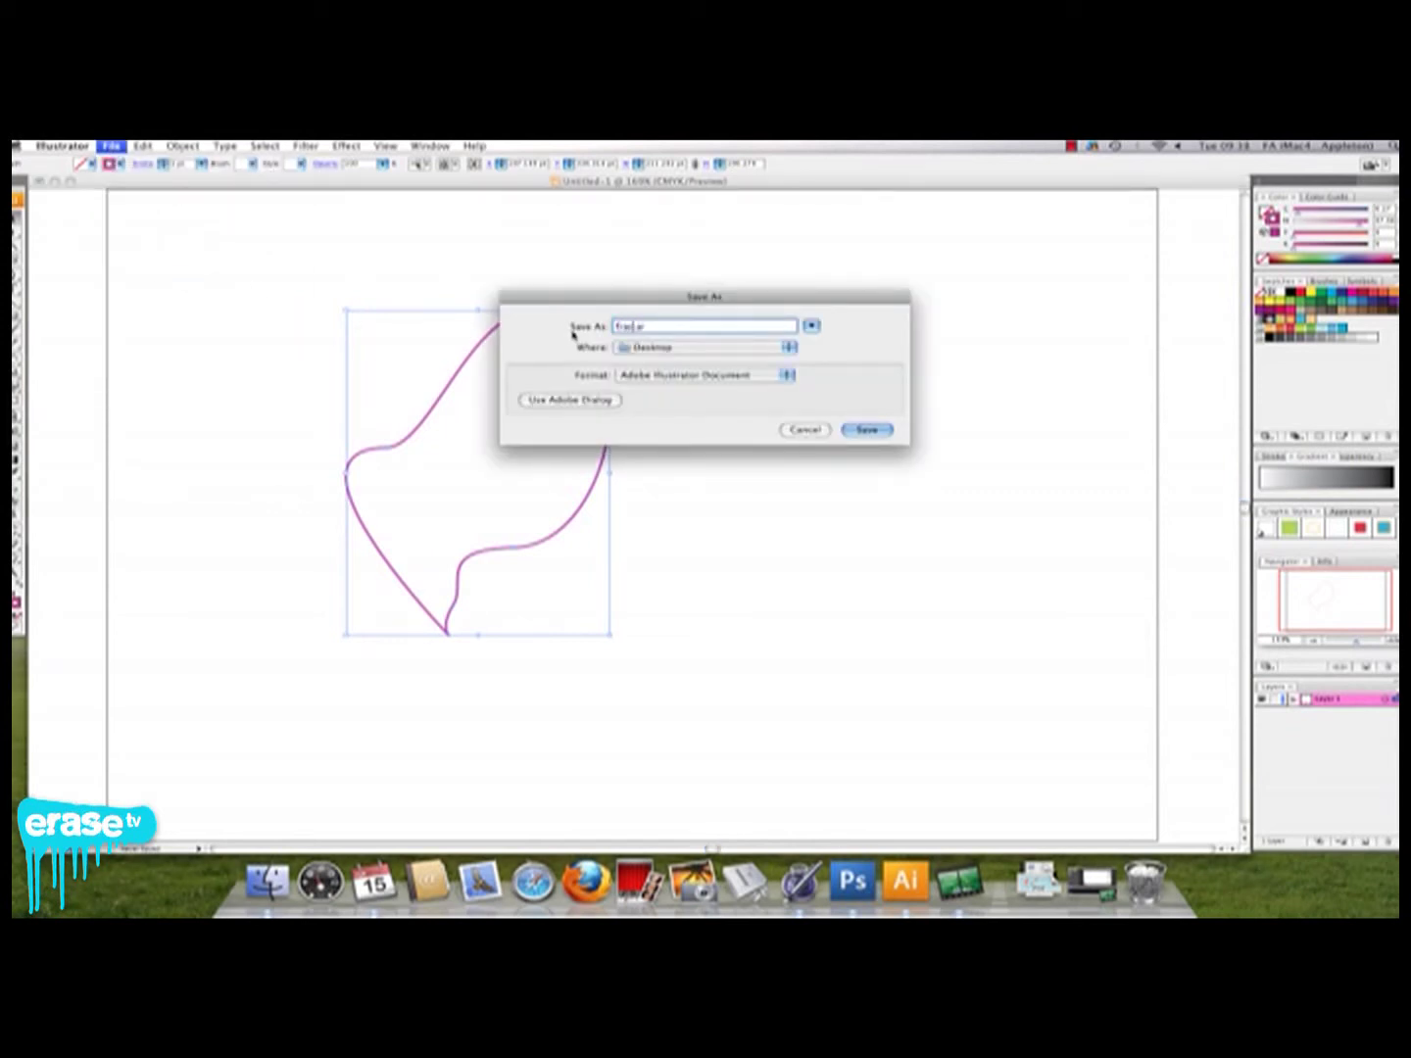
pyautogui.write('tal element 1')
pyautogui.click(867, 432)
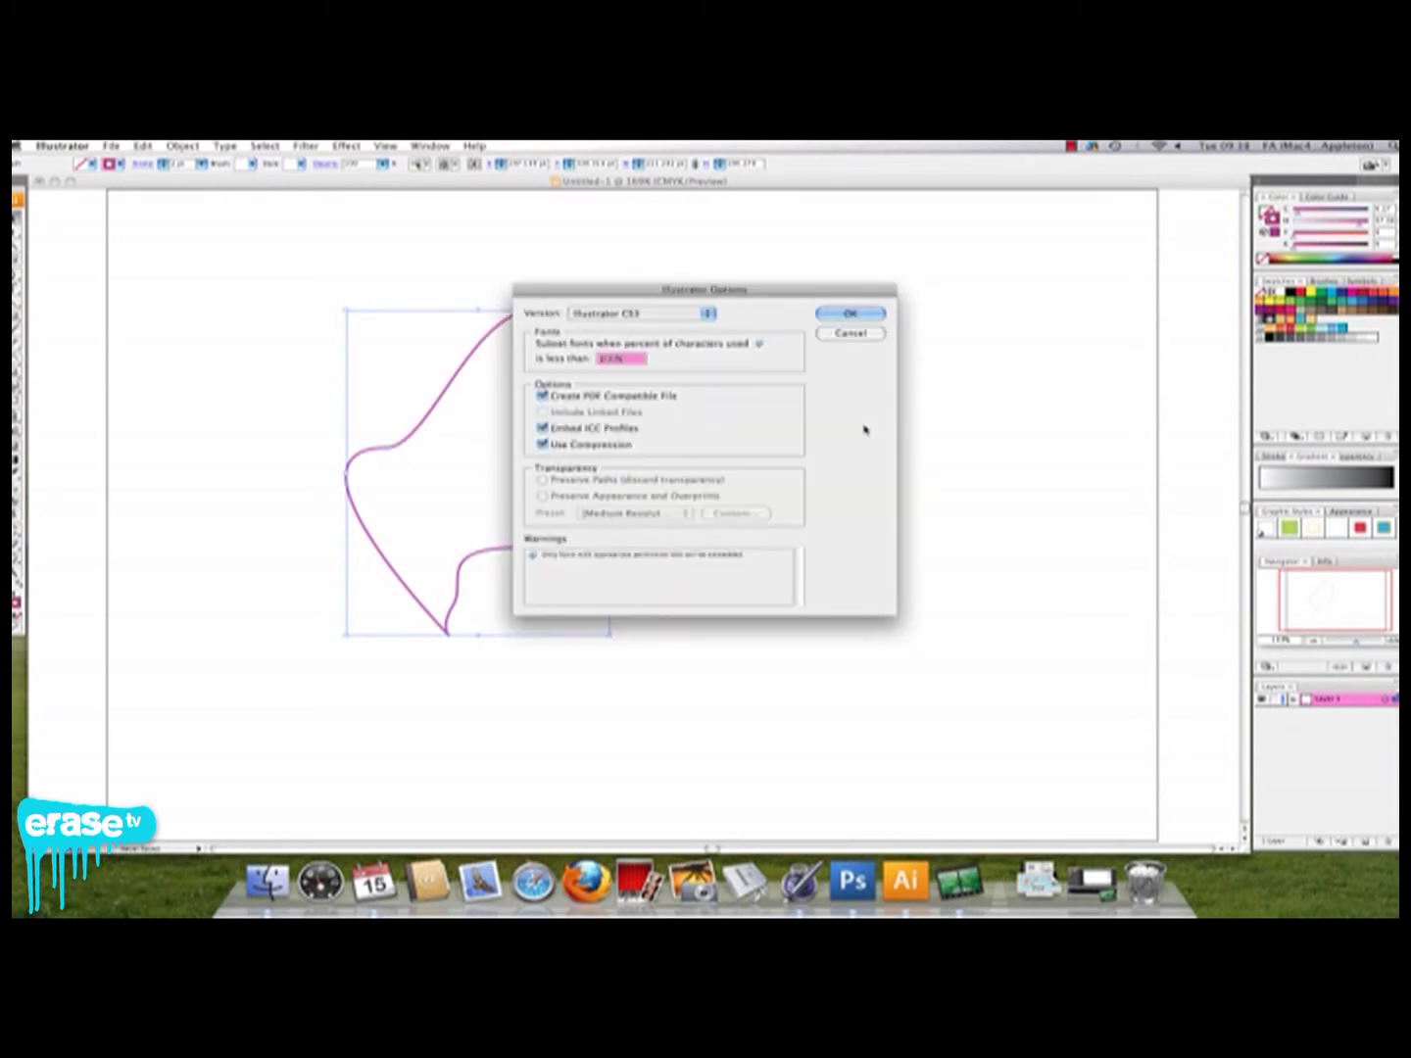
pyautogui.click(834, 314)
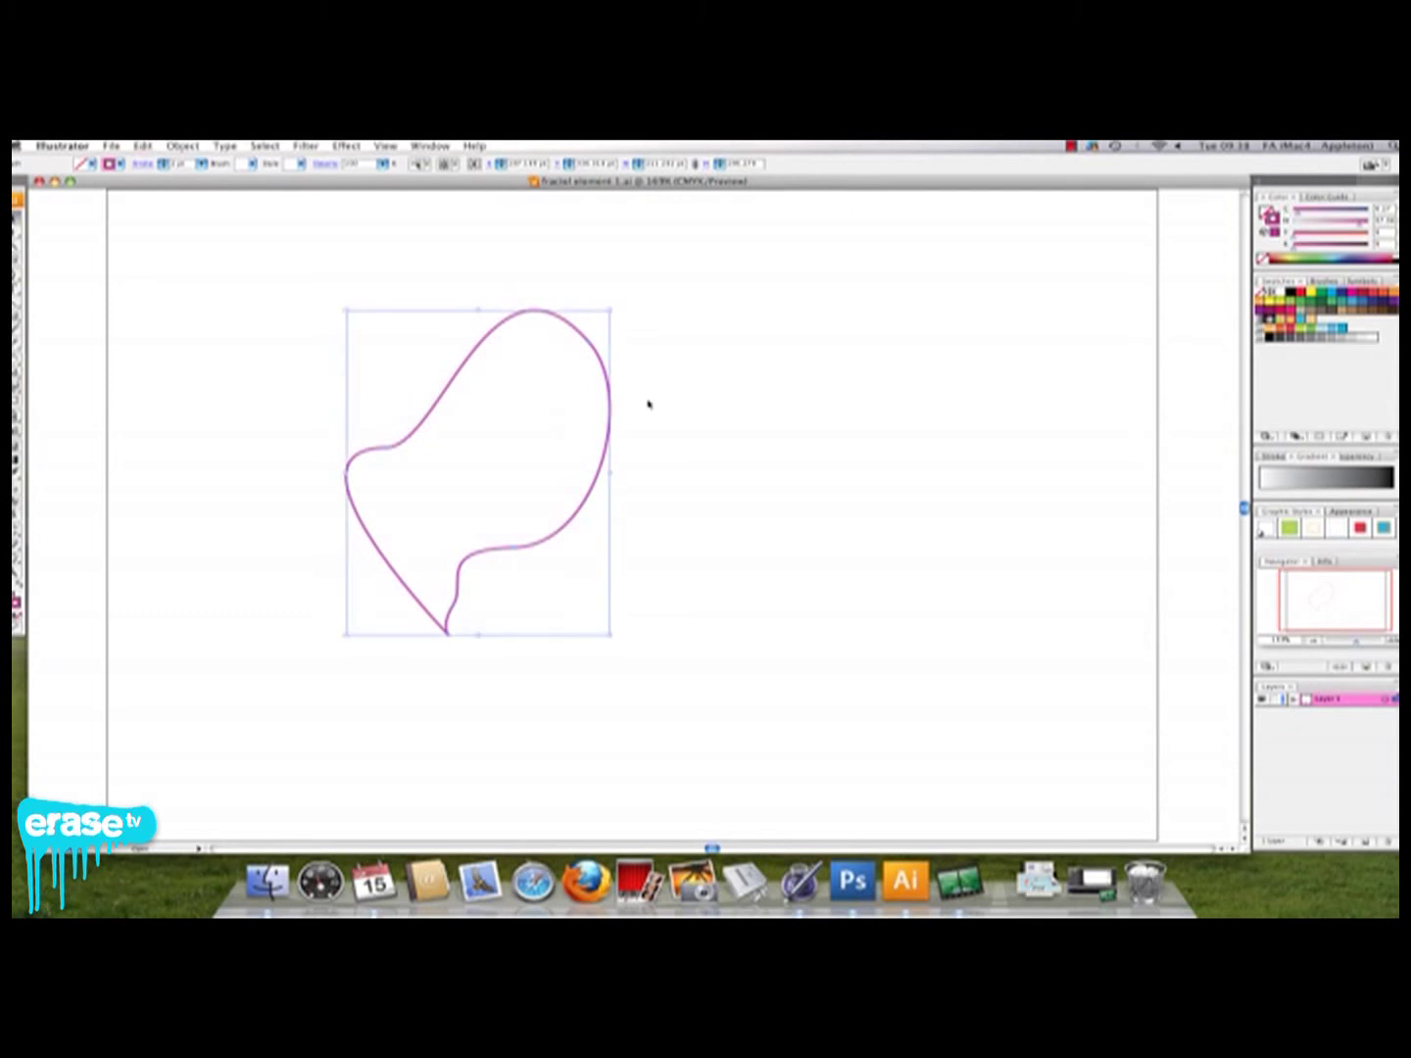
pyautogui.click(853, 880)
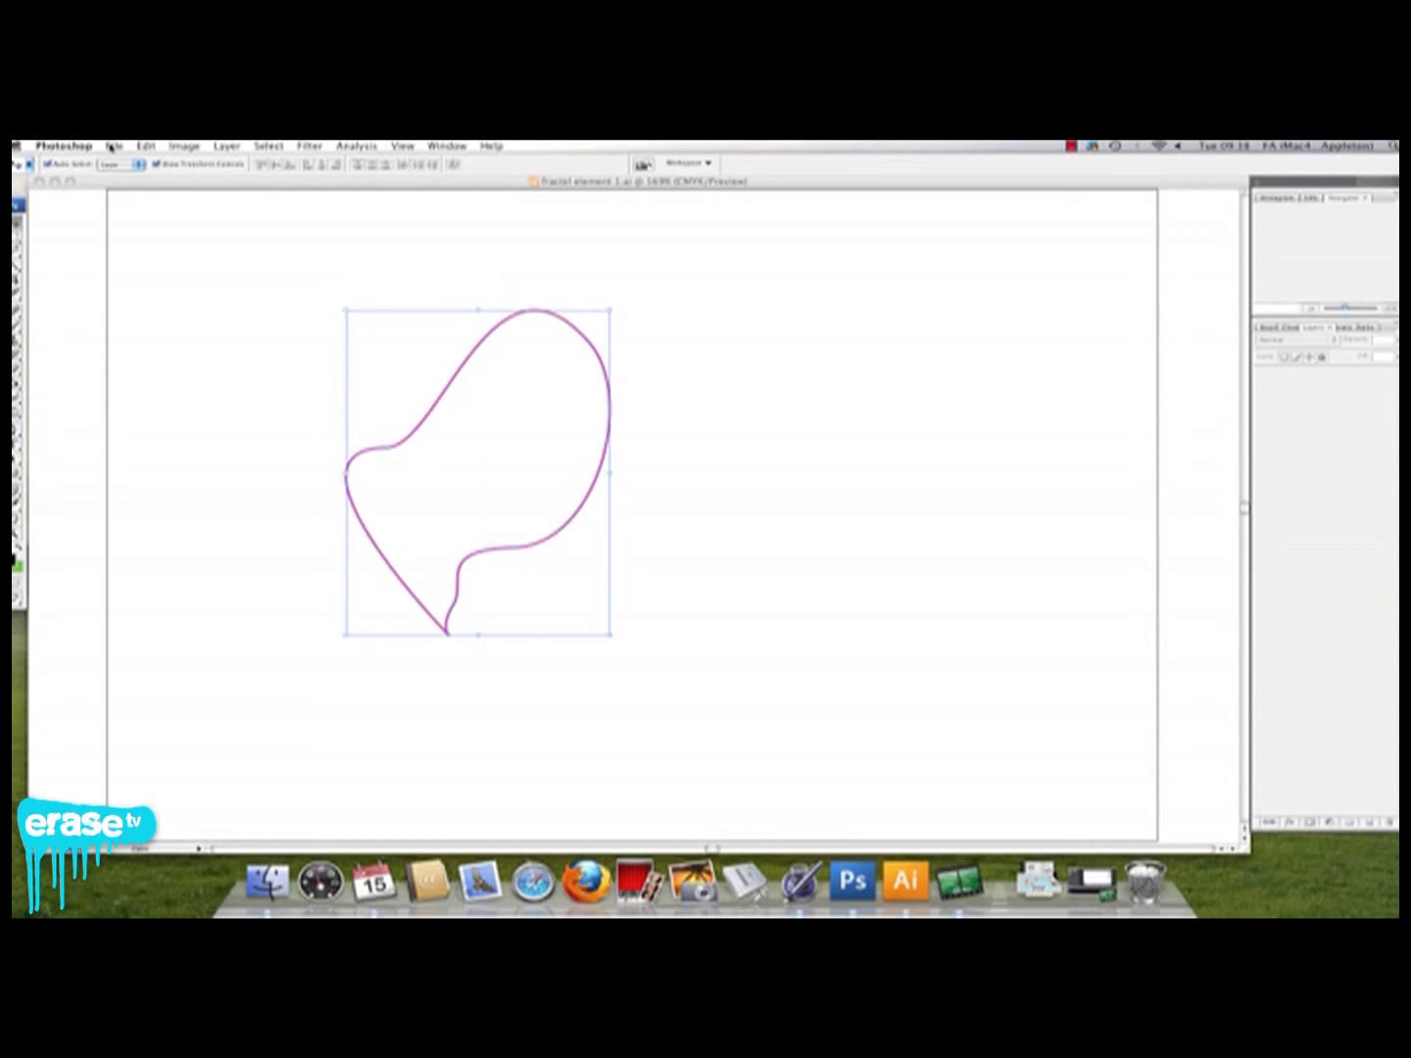
# Step: Set up a new Photoshop document at 297 × 210 mm, 300 pixels/inch, CMYK Color
pyautogui.click(54, 182)
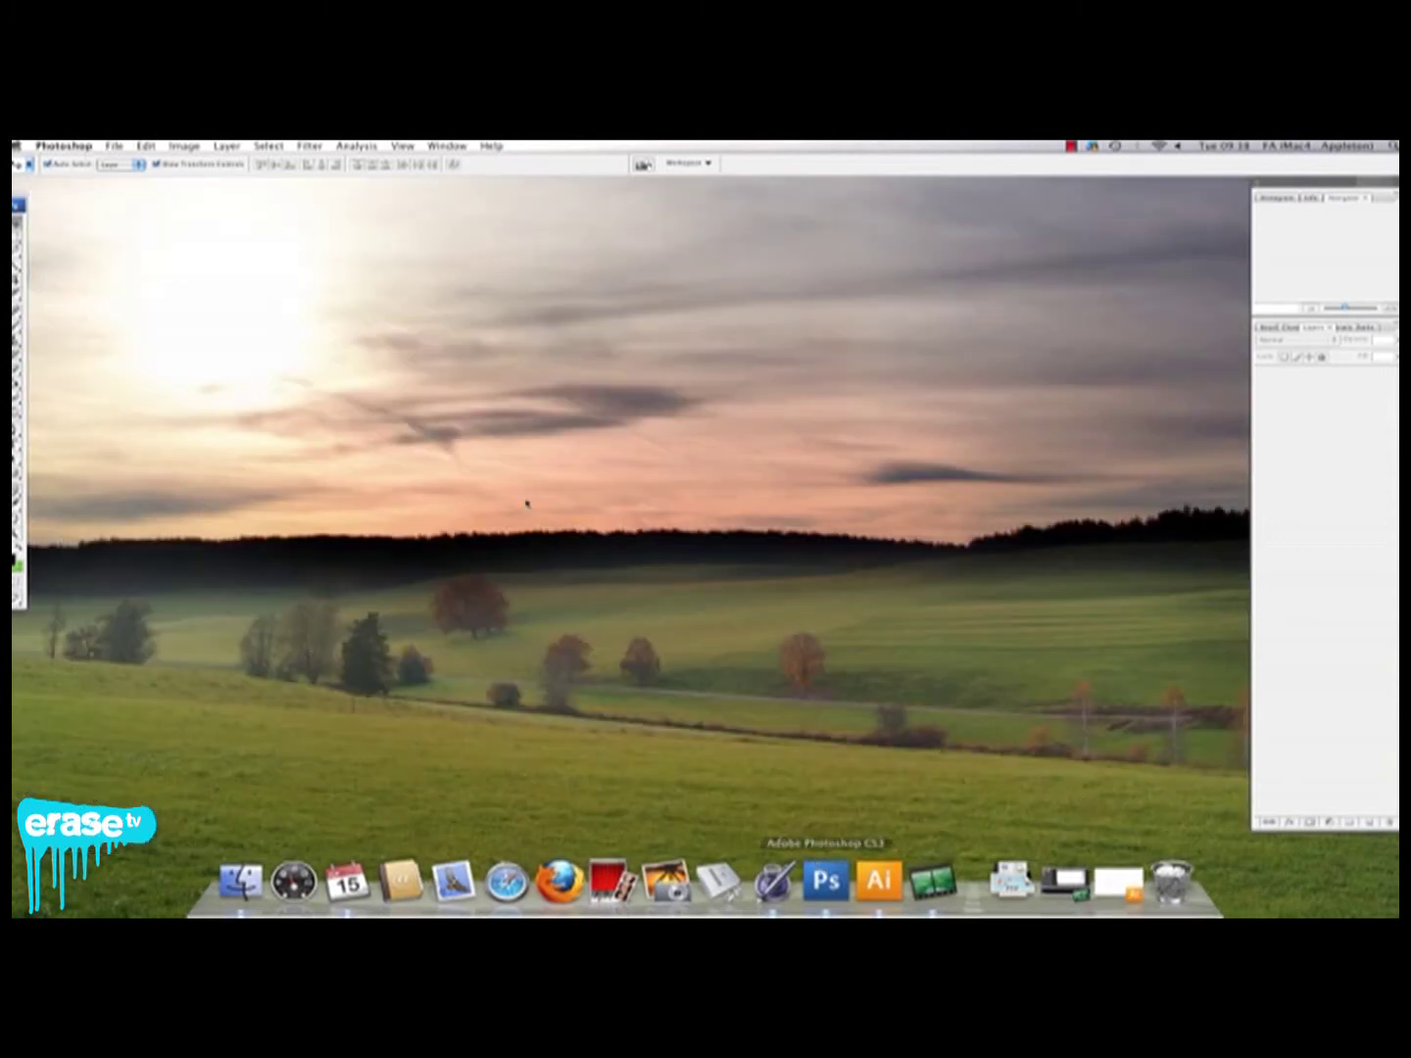
pyautogui.click(113, 146)
pyautogui.click(110, 159)
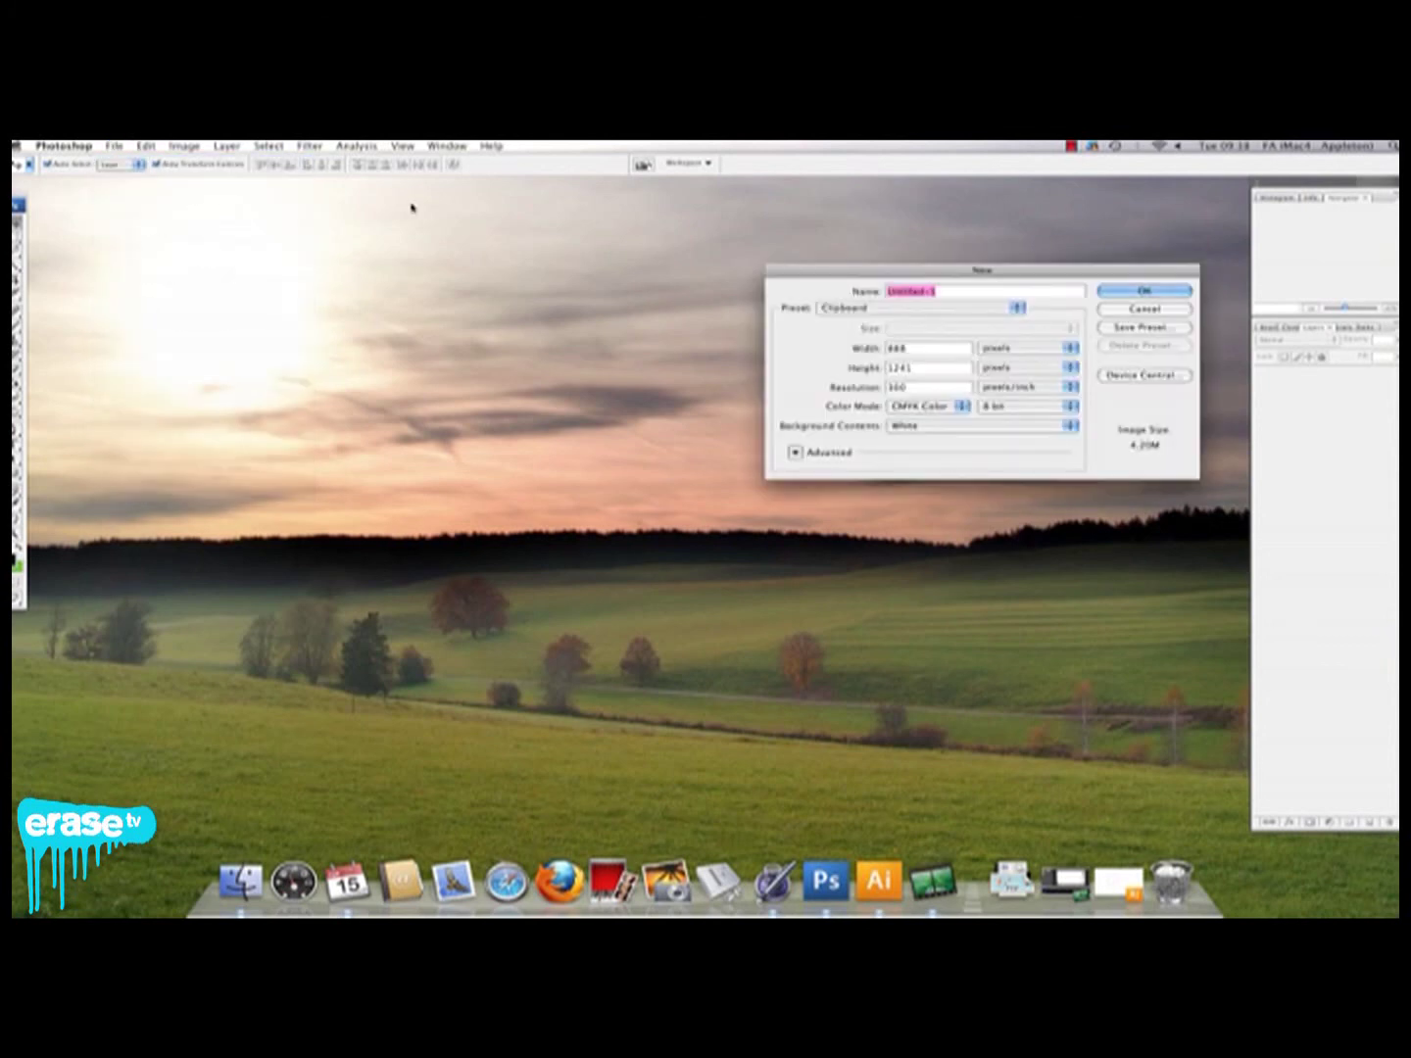
pyautogui.doubleClick(949, 349)
pyautogui.write('297')
pyautogui.press('Tab')
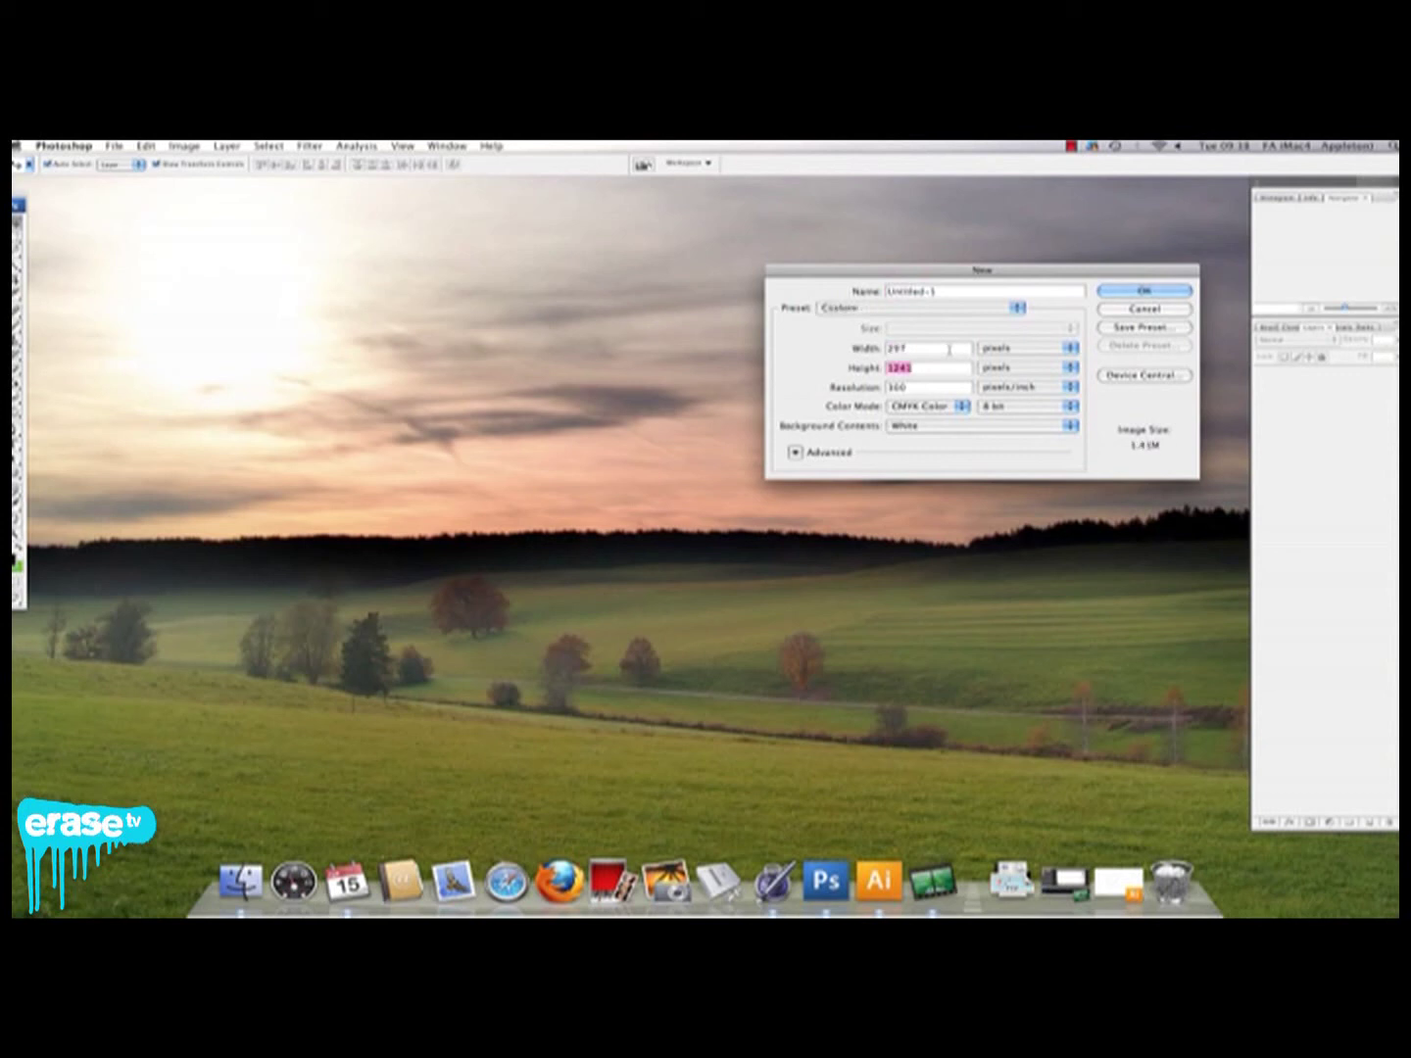
pyautogui.write('210')
pyautogui.click(1054, 349)
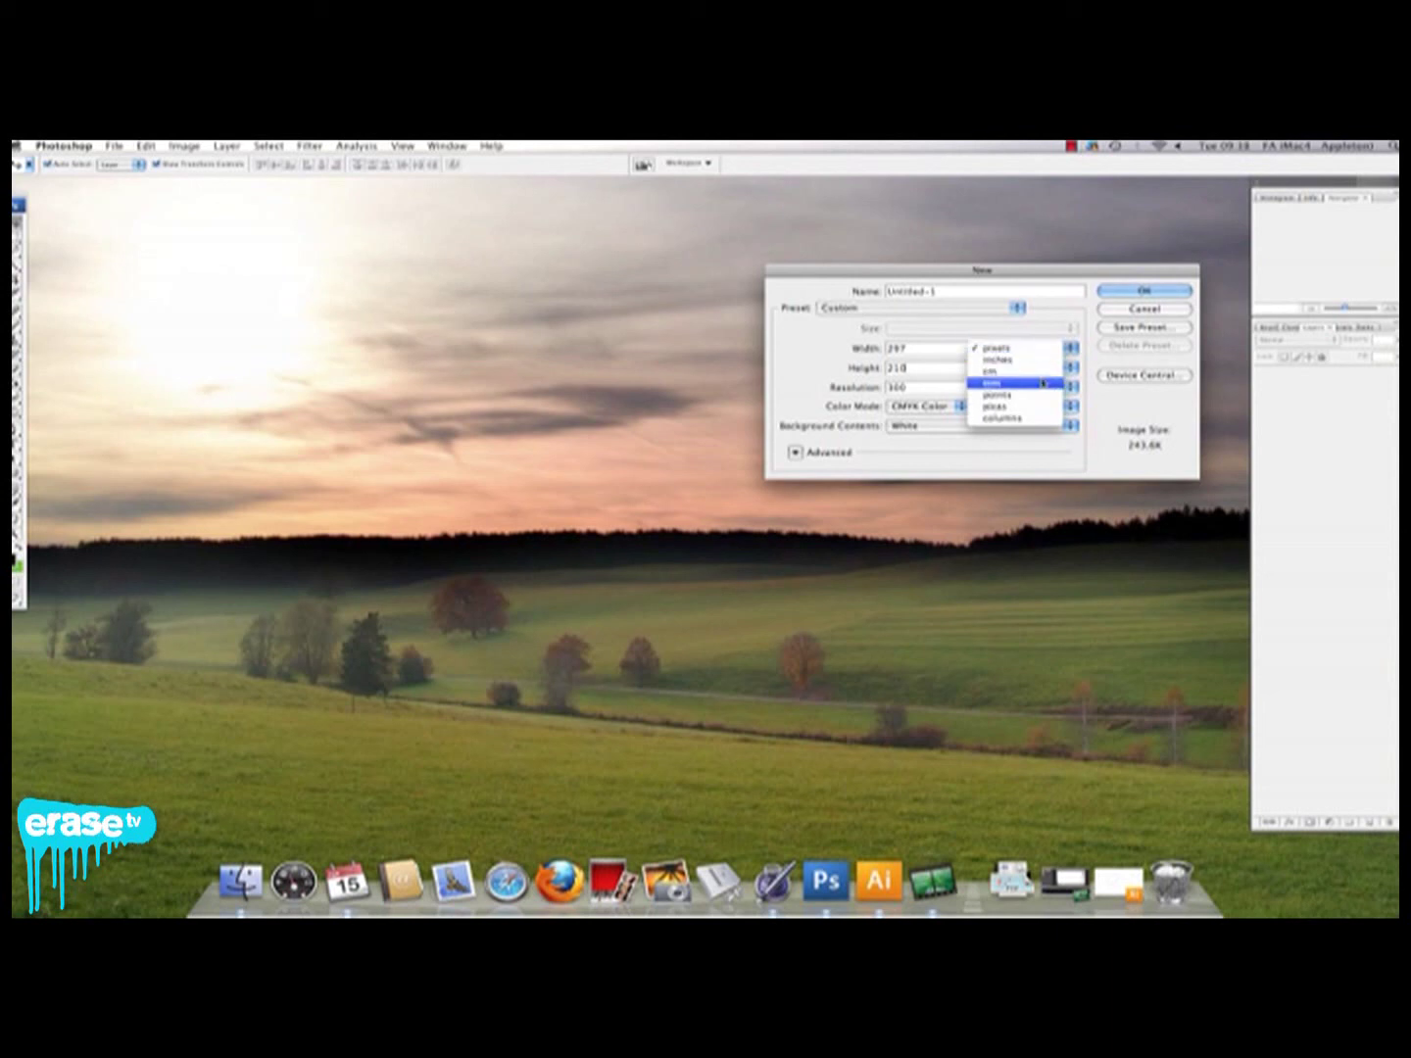
pyautogui.click(1040, 383)
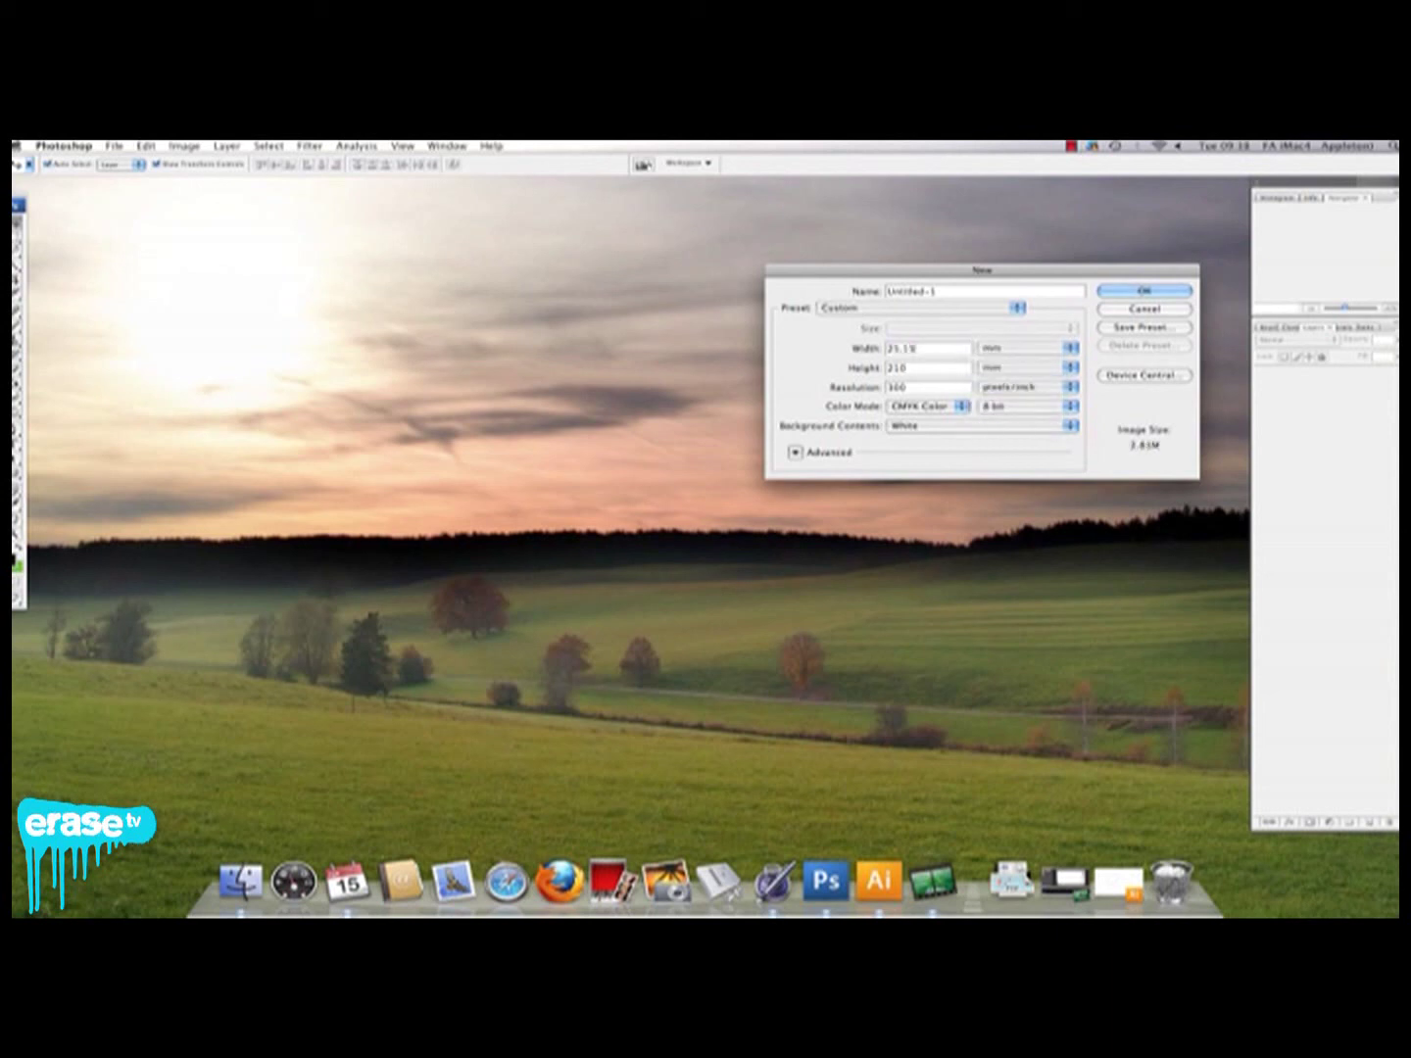
pyautogui.write('297')
# Step: Create the document, add Layer 1, and fill it solid black with the Paint Bucket
pyautogui.click(1140, 292)
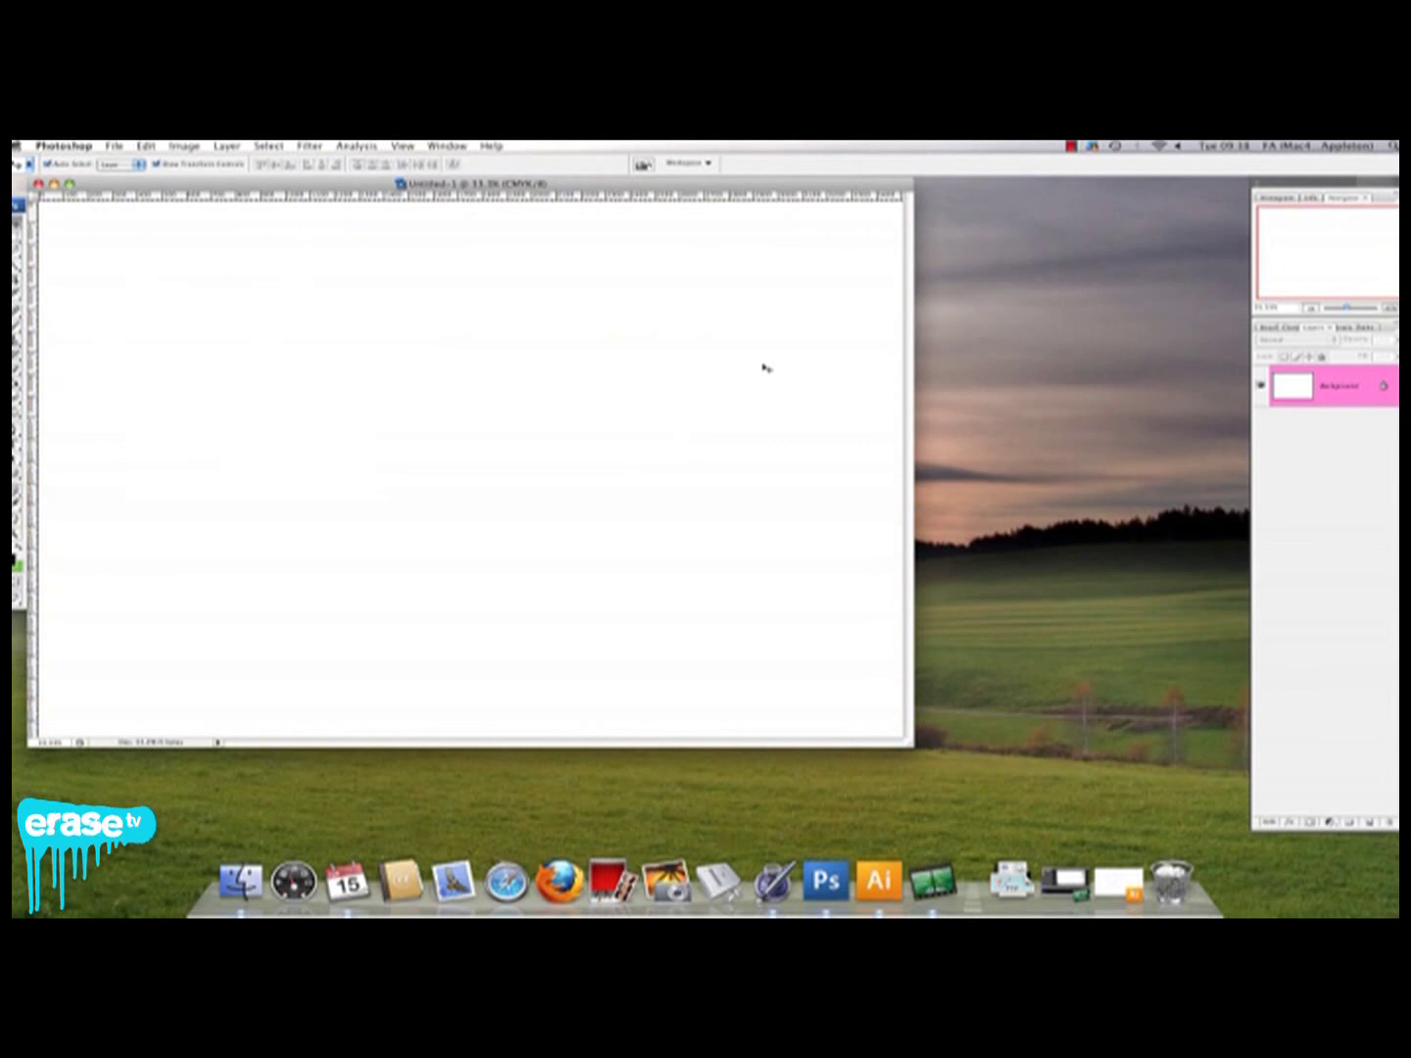
pyautogui.click(1368, 823)
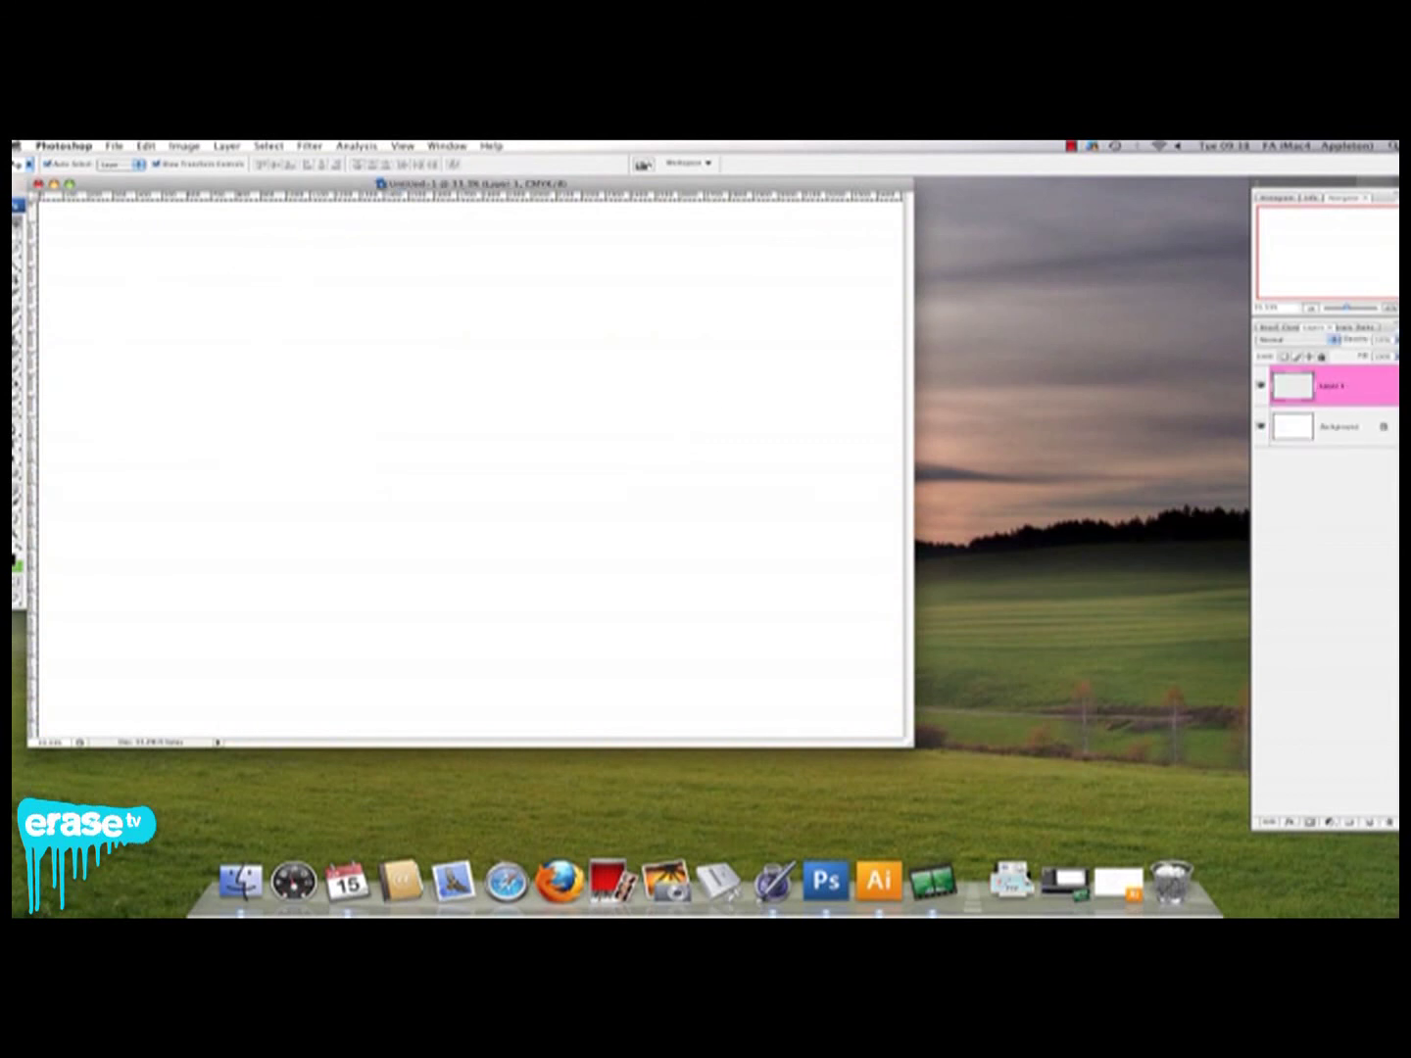
pyautogui.click(16, 561)
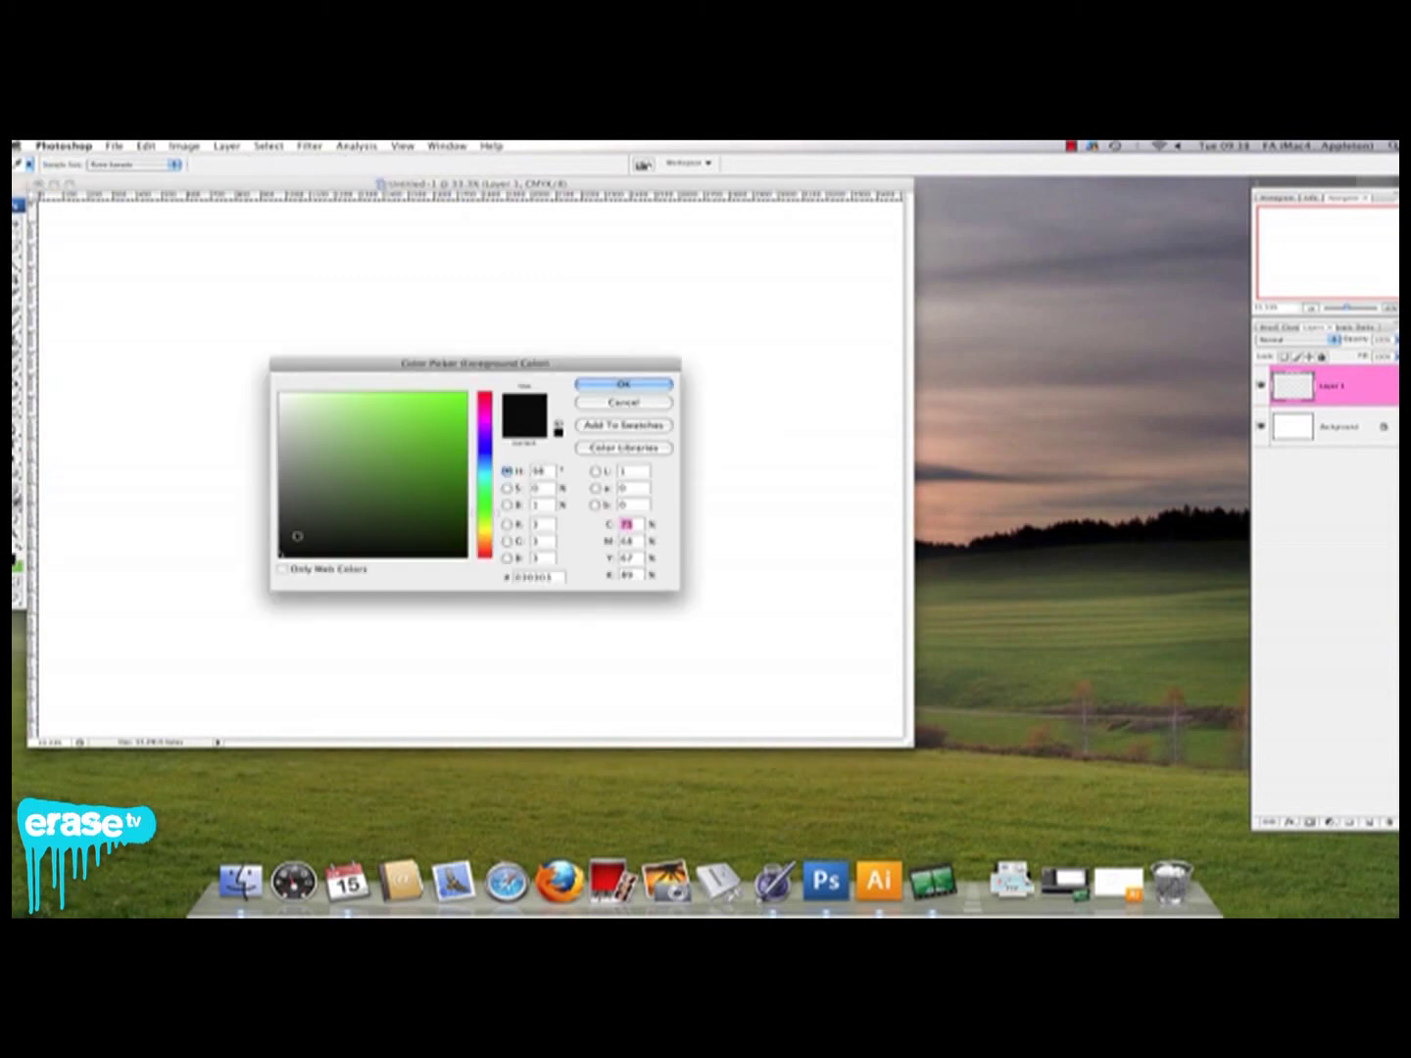
pyautogui.click(584, 386)
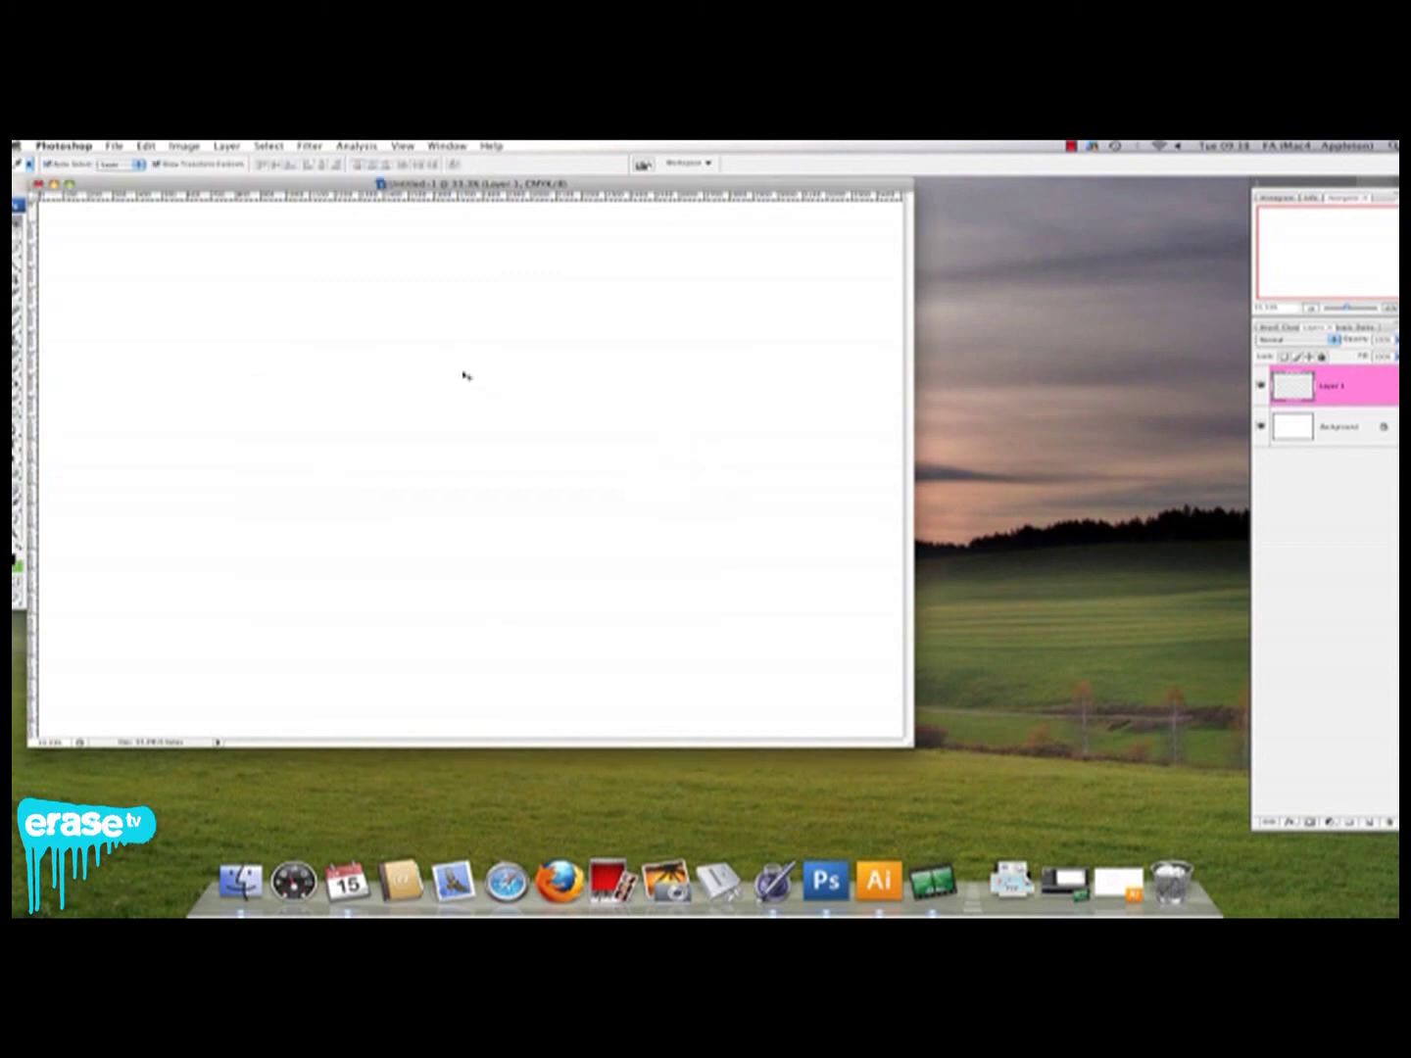
pyautogui.click(18, 382)
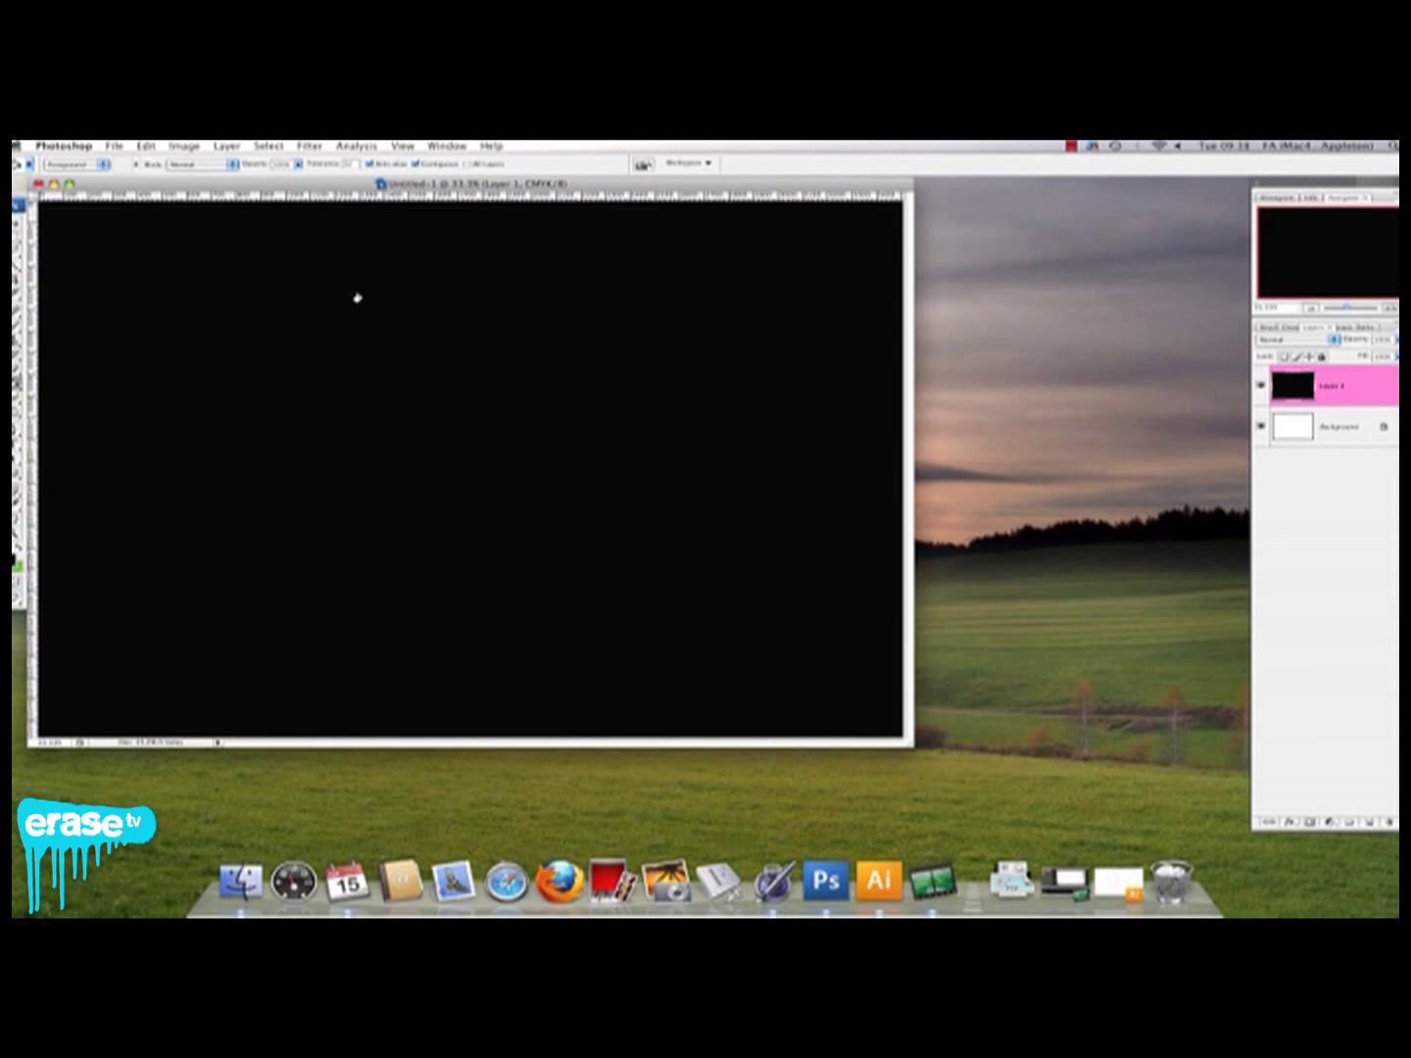
pyautogui.moveTo(347, 191); pyautogui.dragTo(401, 196)
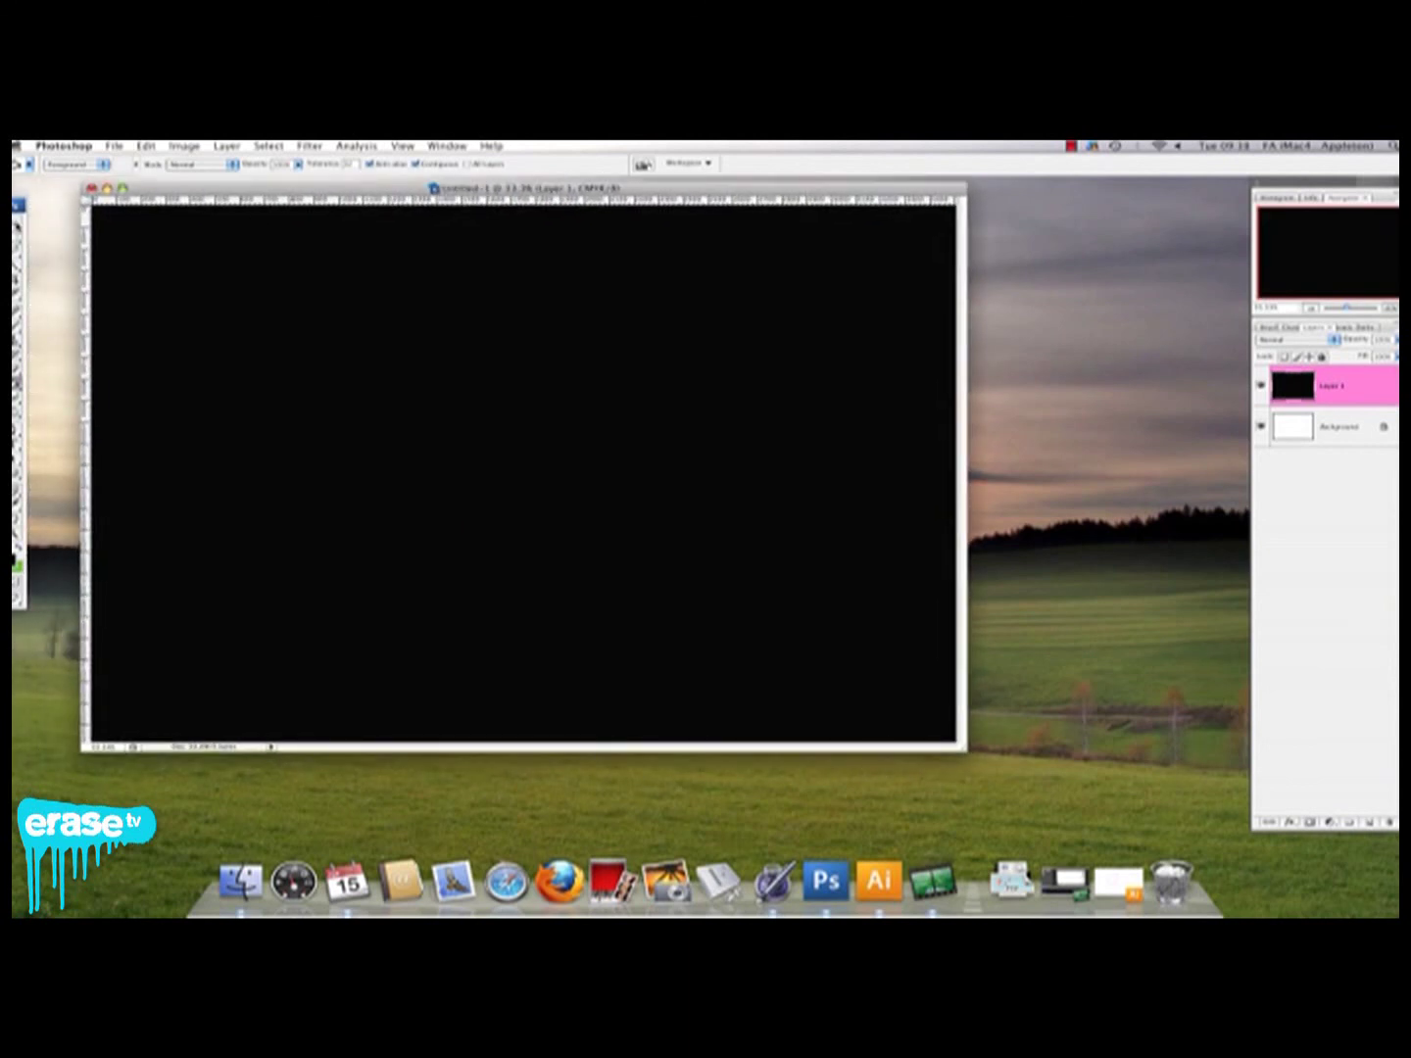
pyautogui.click(18, 222)
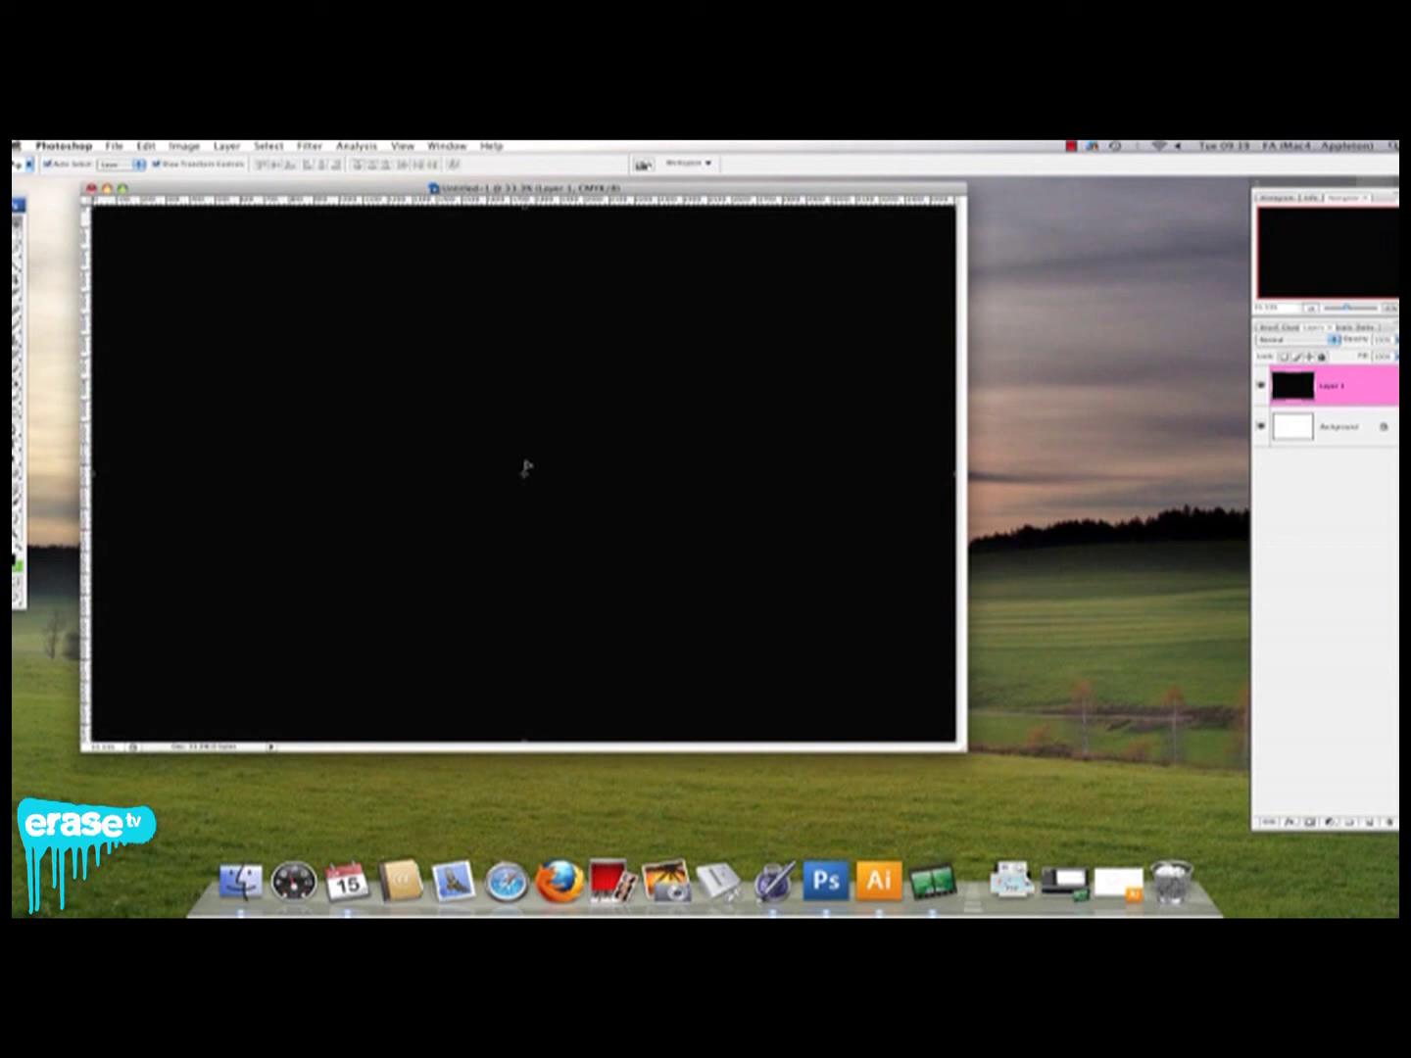
# Step: Paste the pink path as a Vector Smart Object, commit it, and minimise the document
pyautogui.press('super+v')
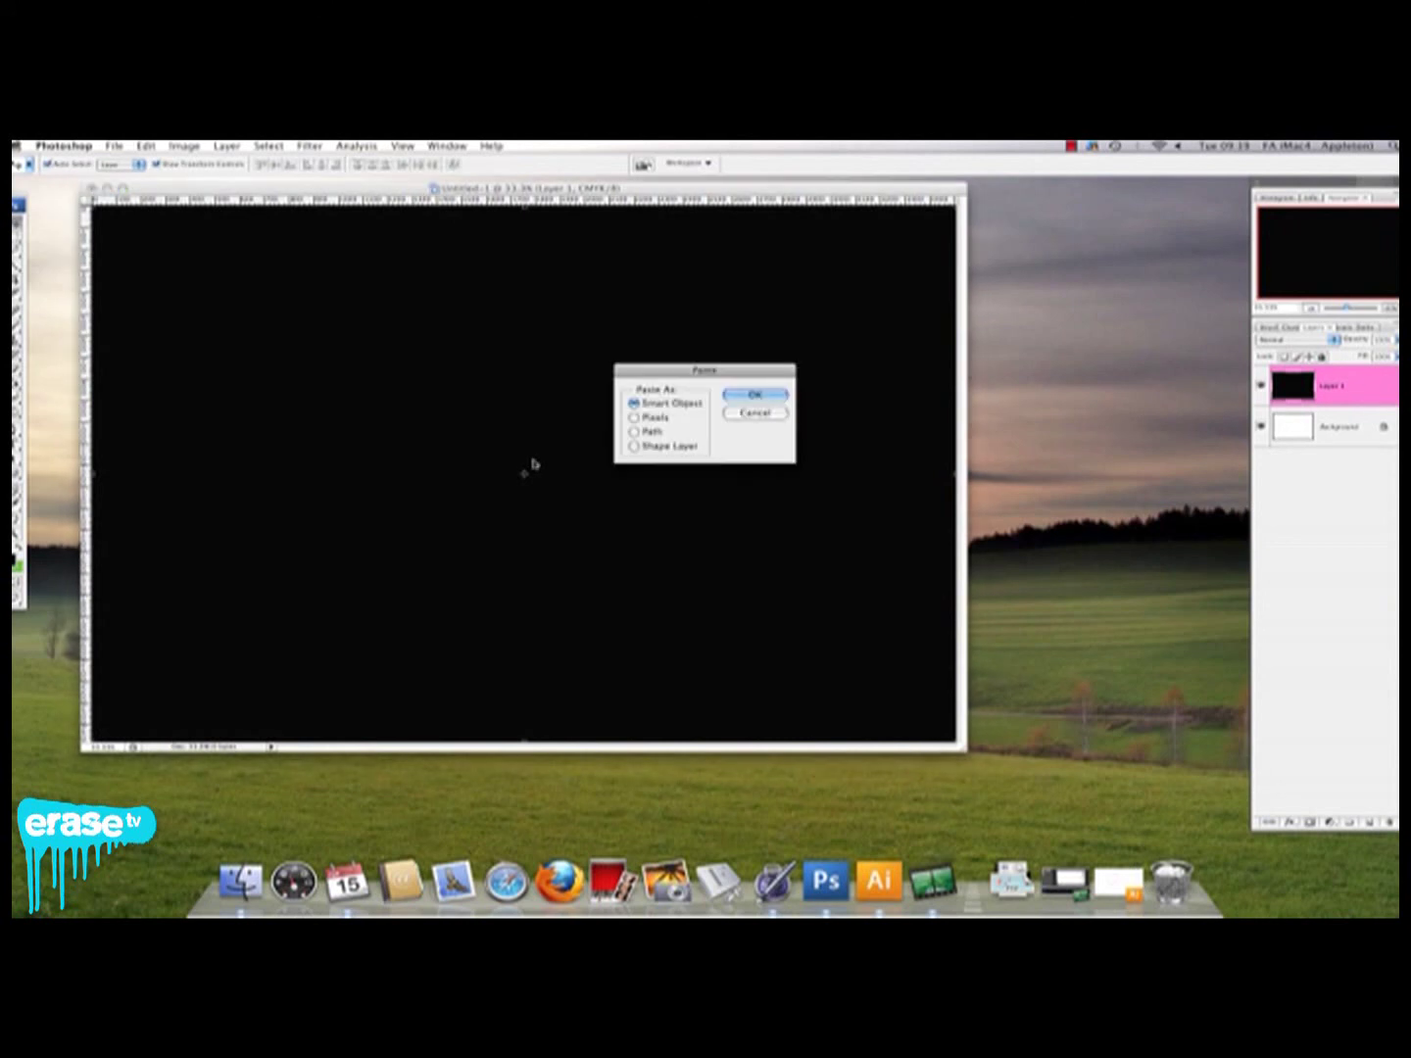
pyautogui.press('Return')
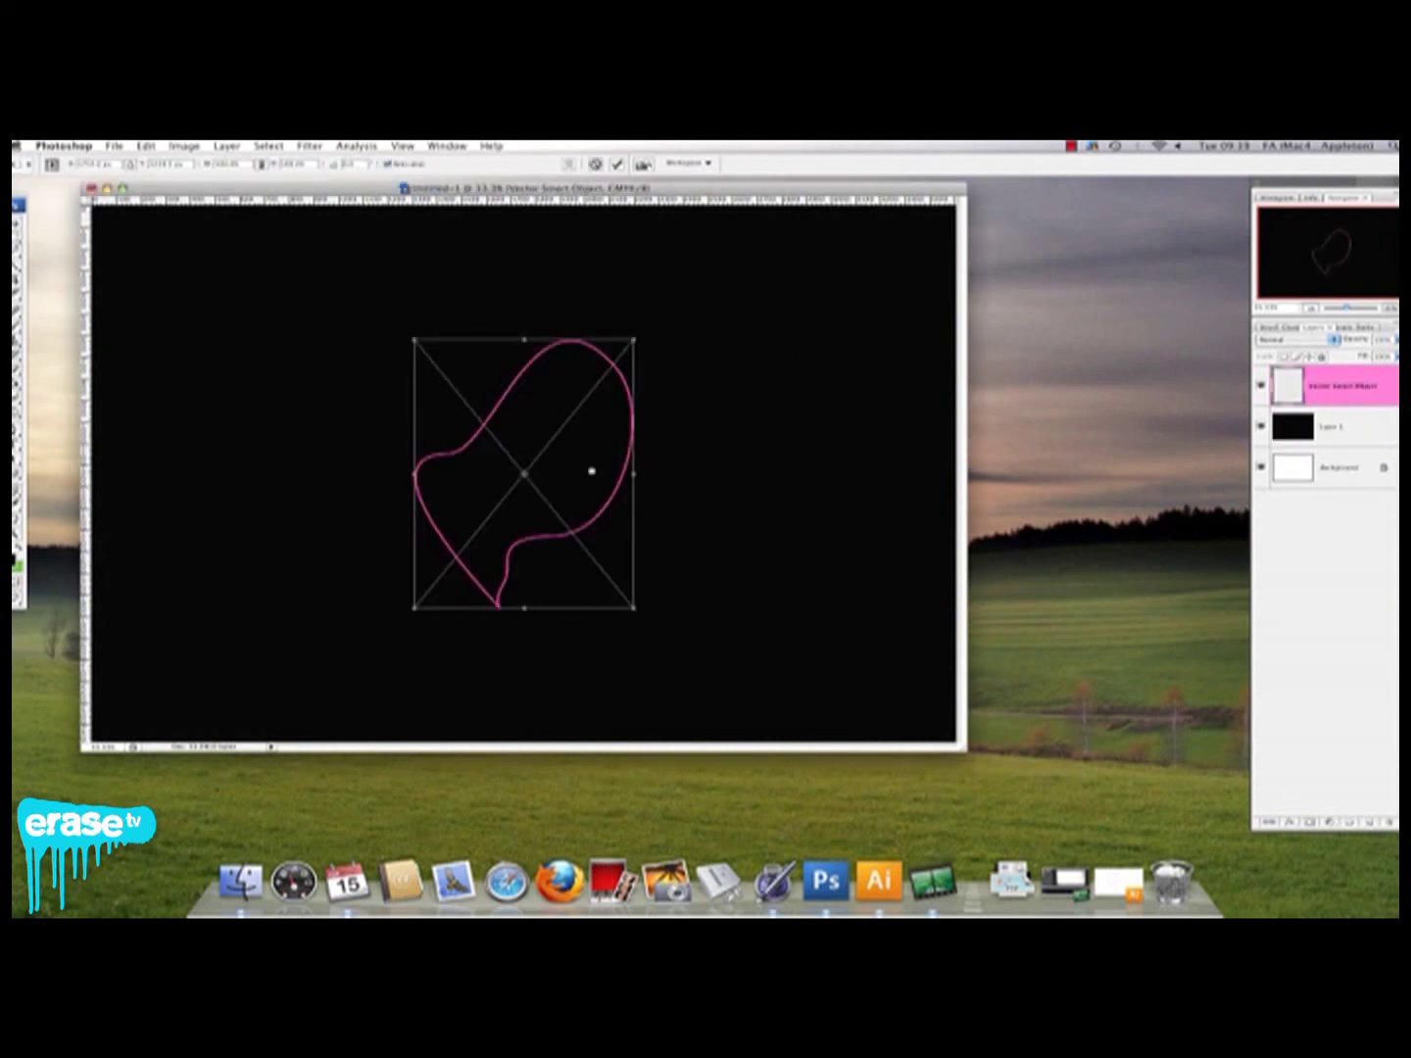
pyautogui.press('Return')
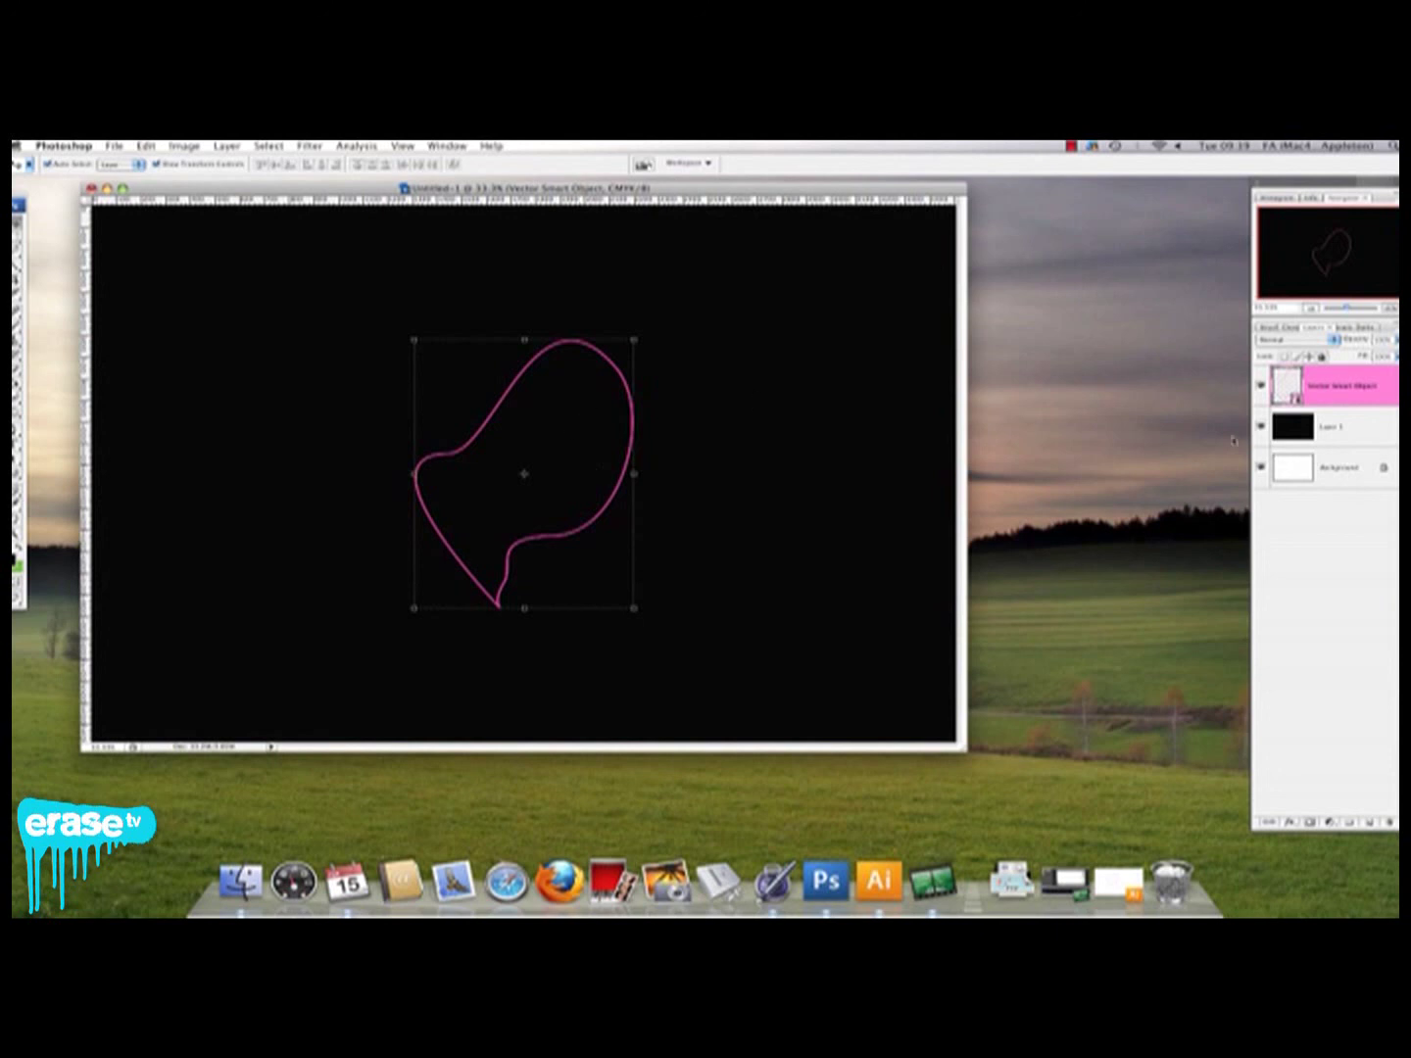
pyautogui.rightClick(1332, 387)
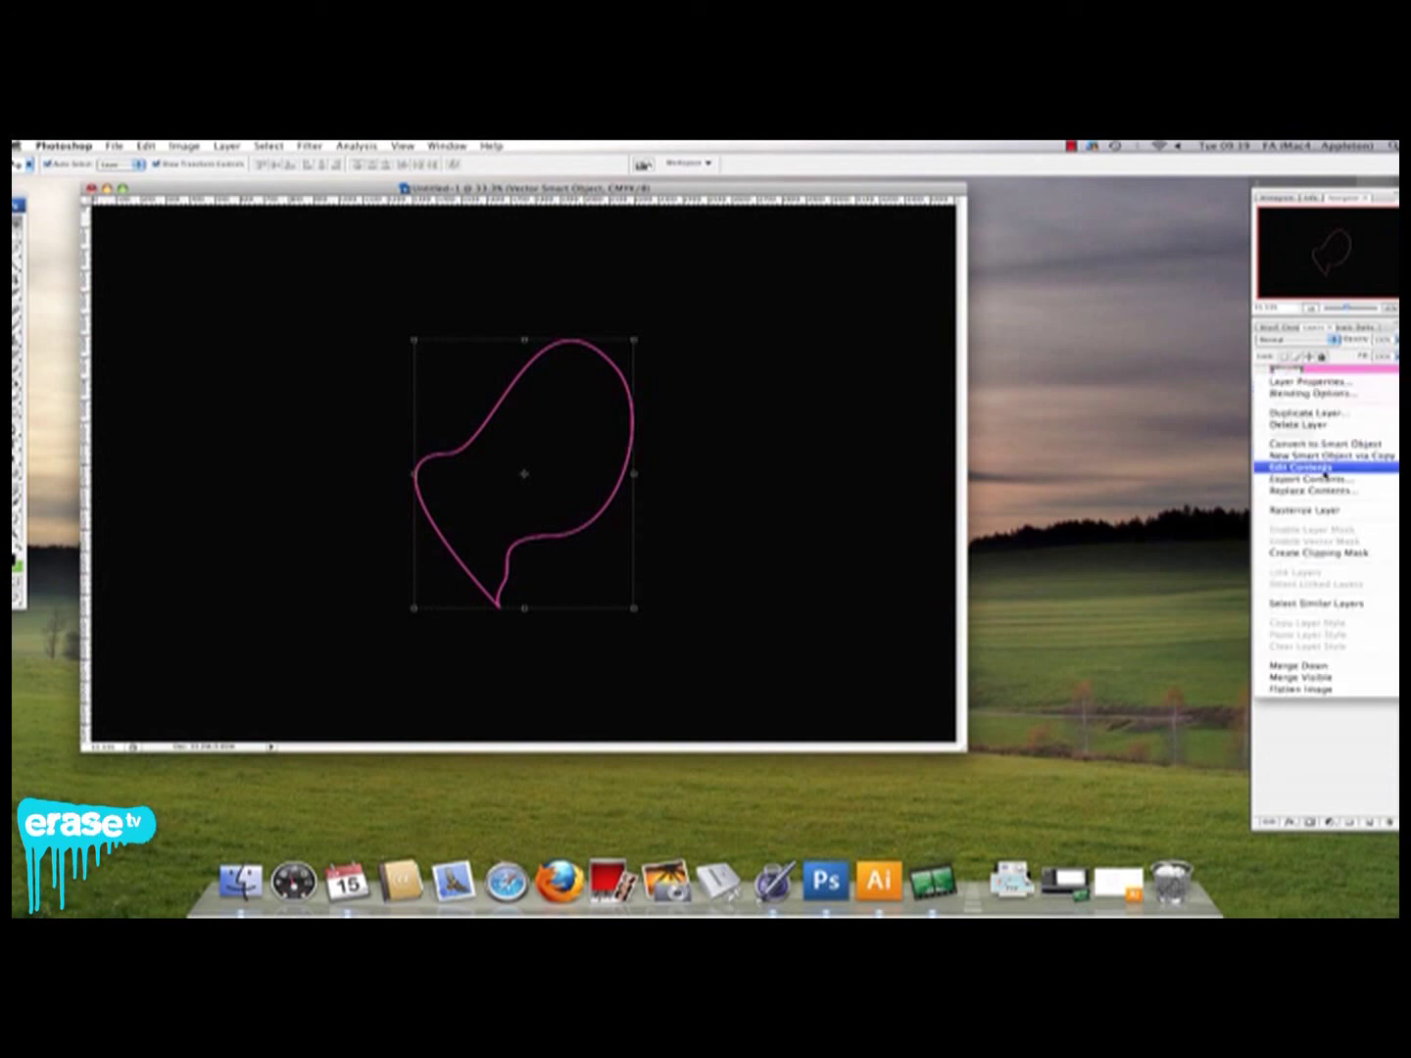
pyautogui.click(1329, 512)
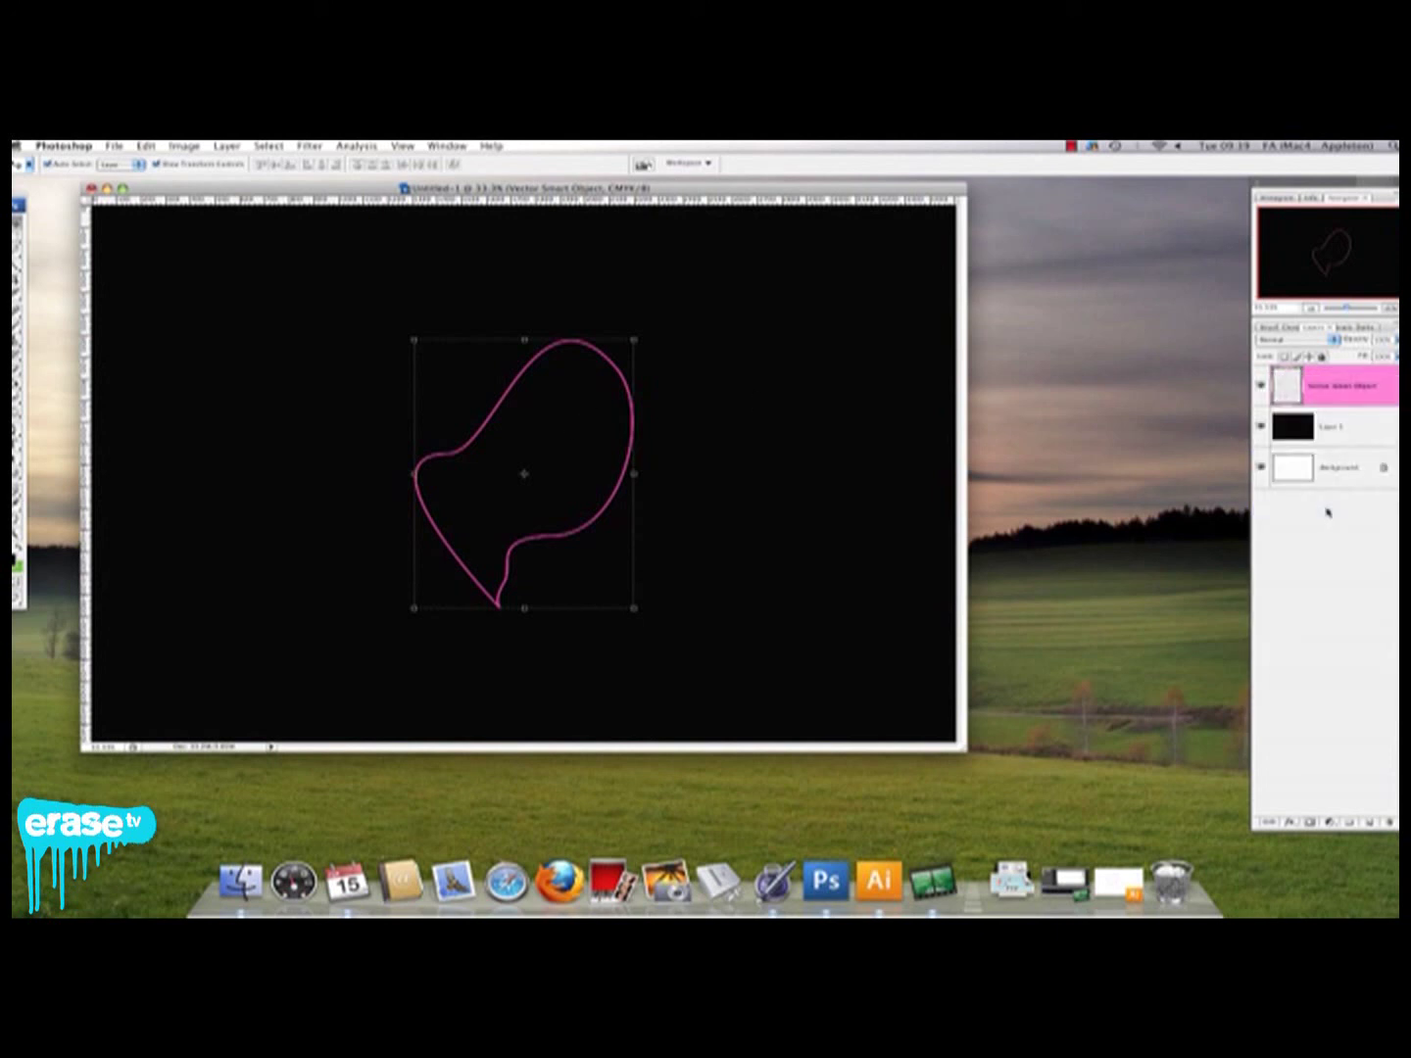
pyautogui.click(108, 188)
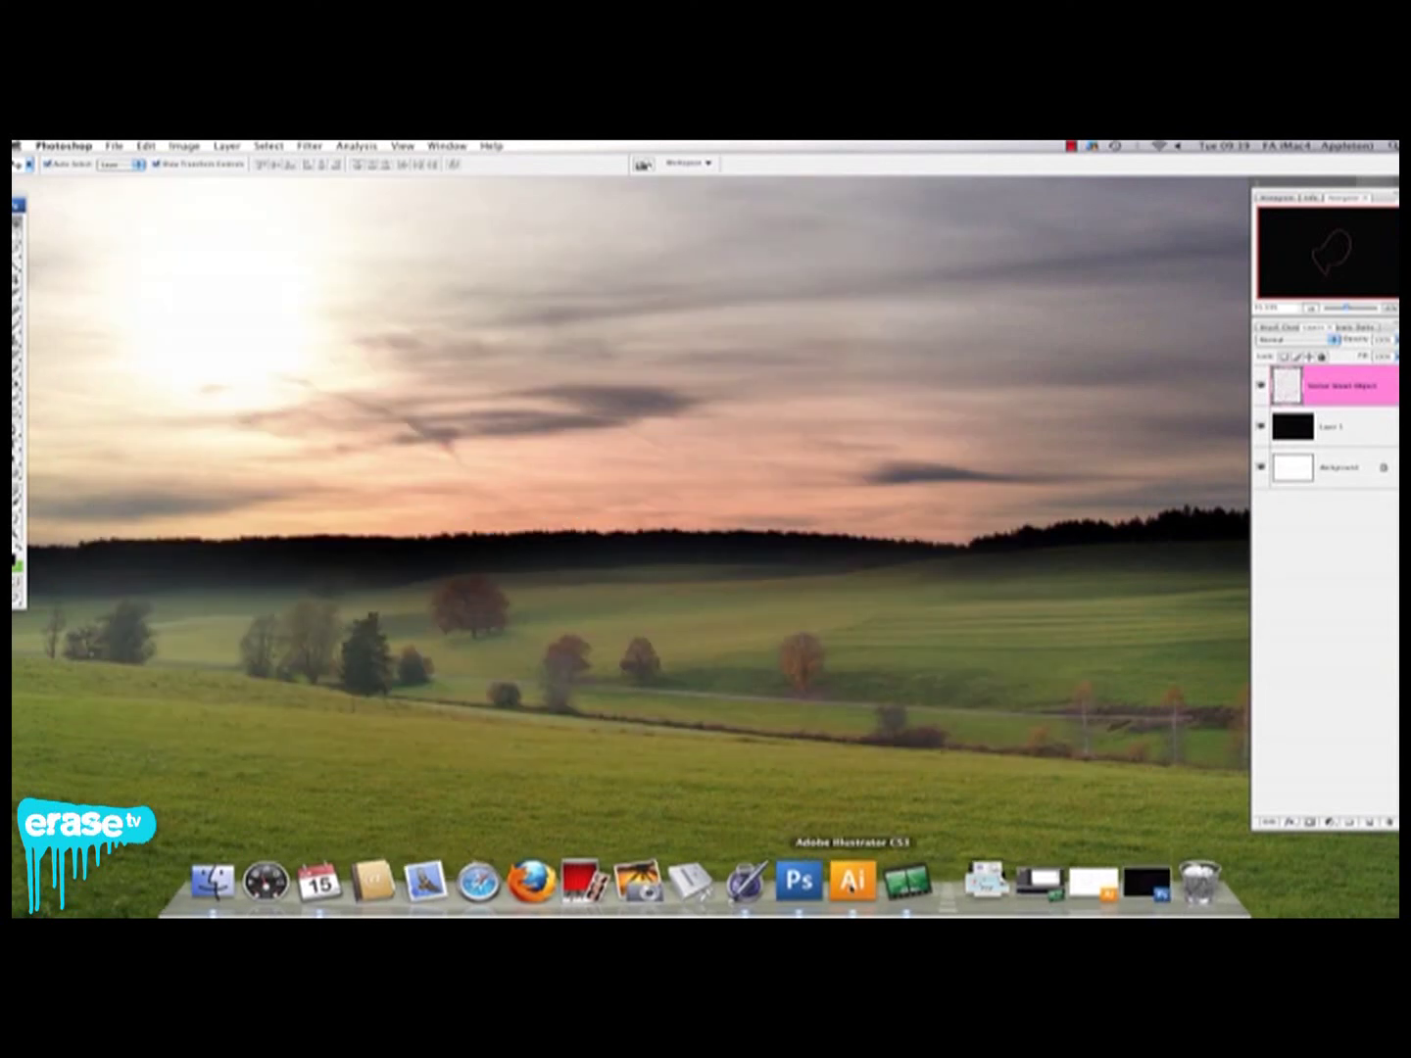
# Step: In Illustrator, reduce the path's stroke to 1 pt, reselect it, and minimise the window
pyautogui.click(878, 880)
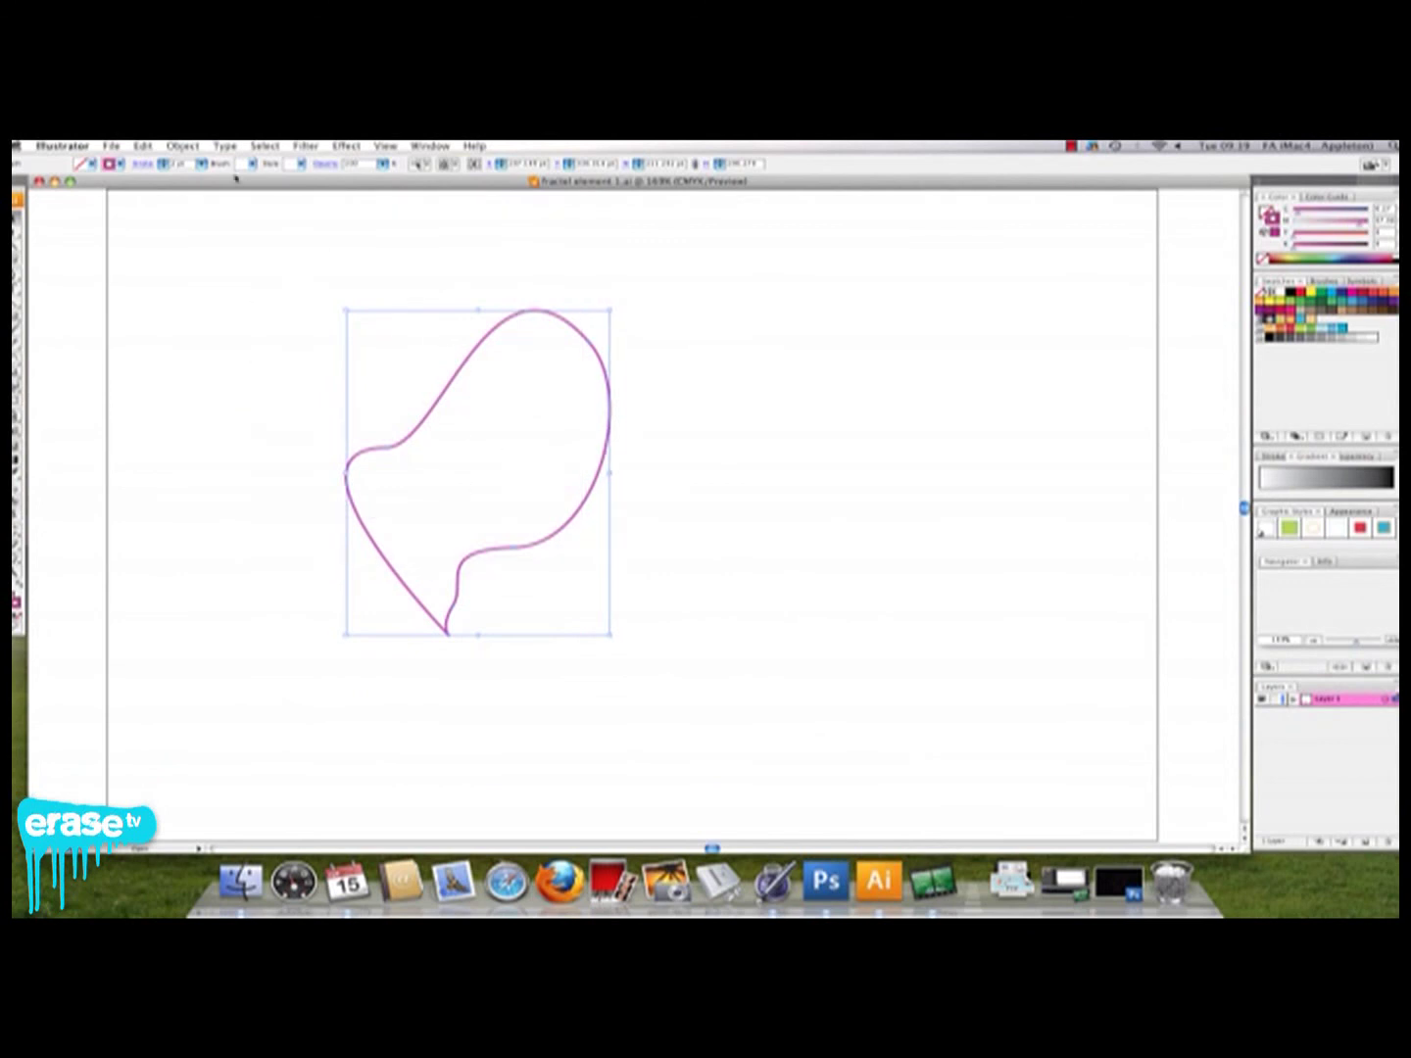
pyautogui.click(201, 166)
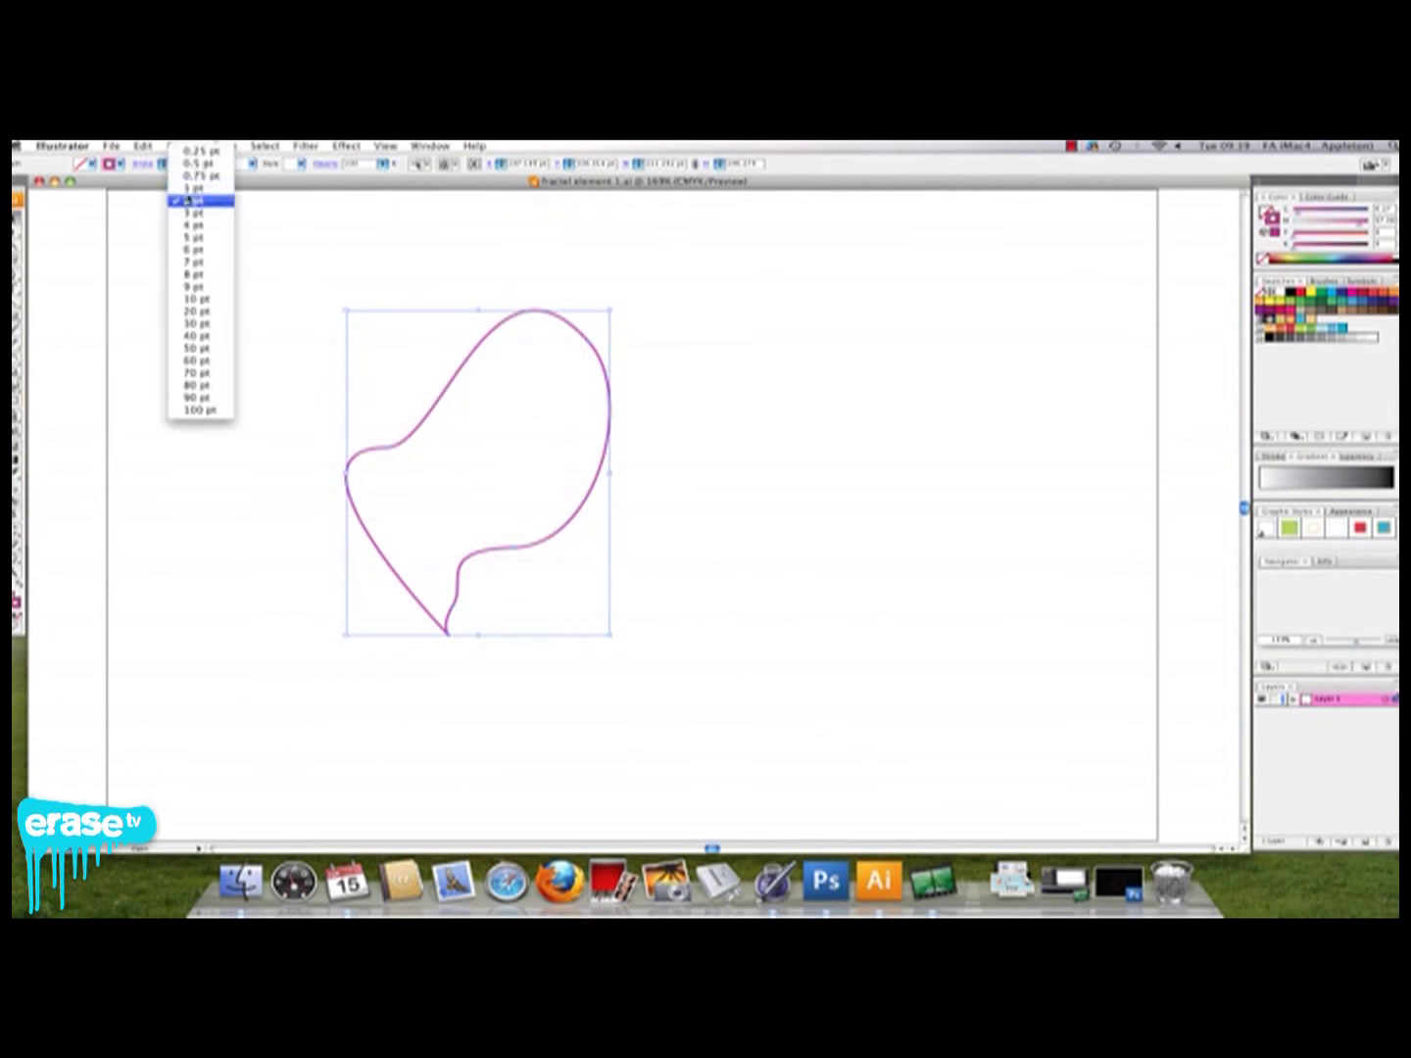
pyautogui.click(192, 190)
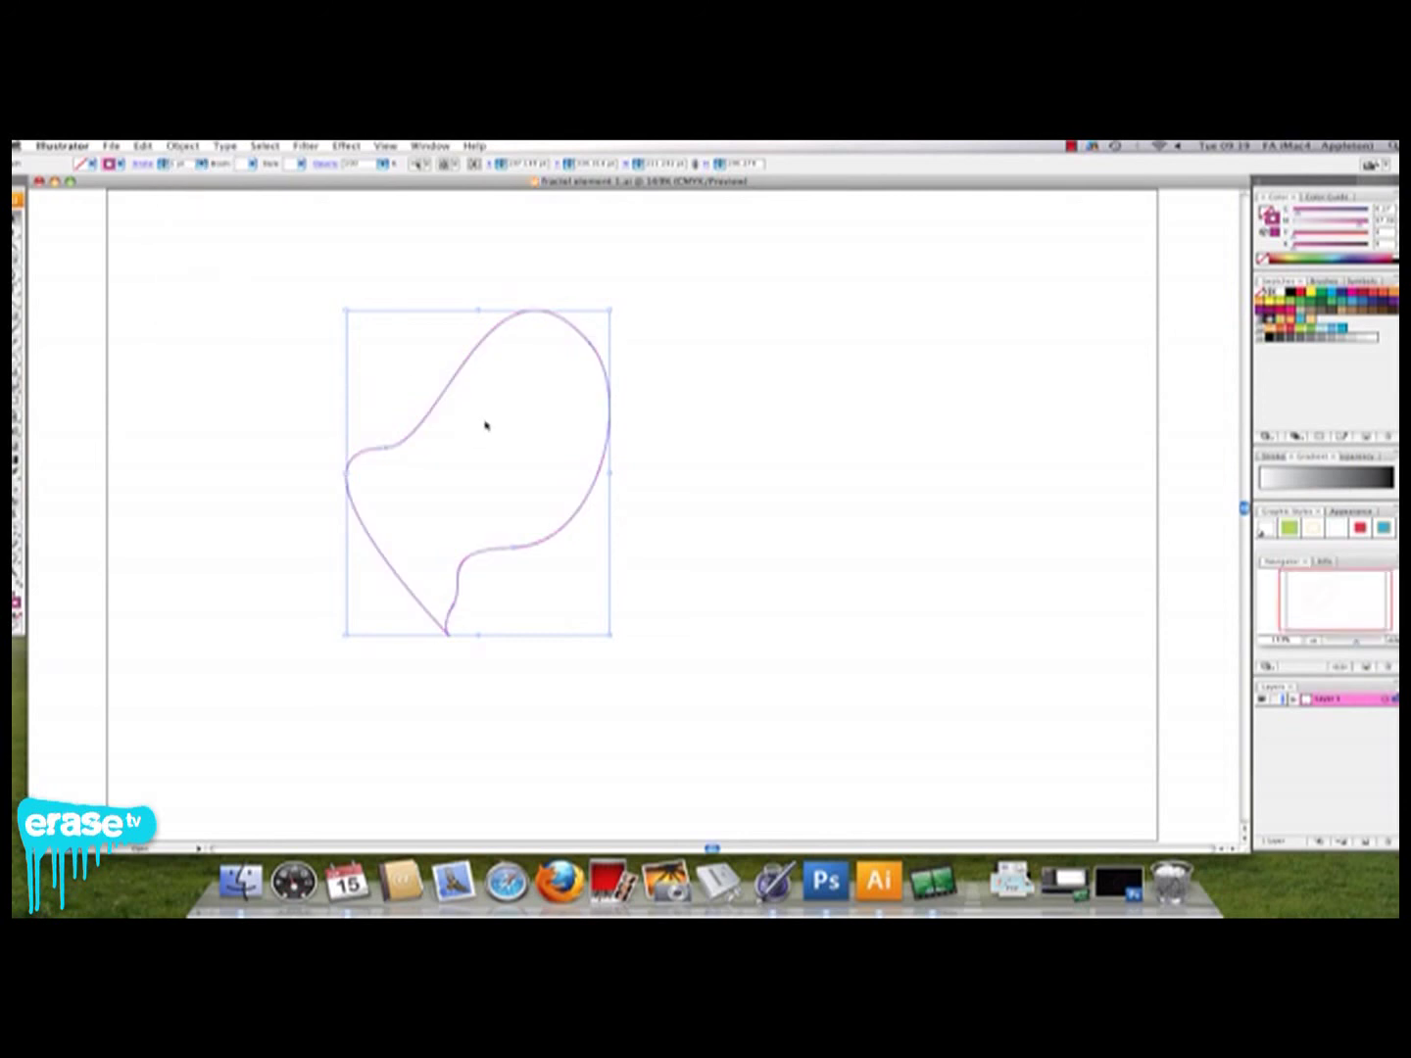
pyautogui.click(451, 363)
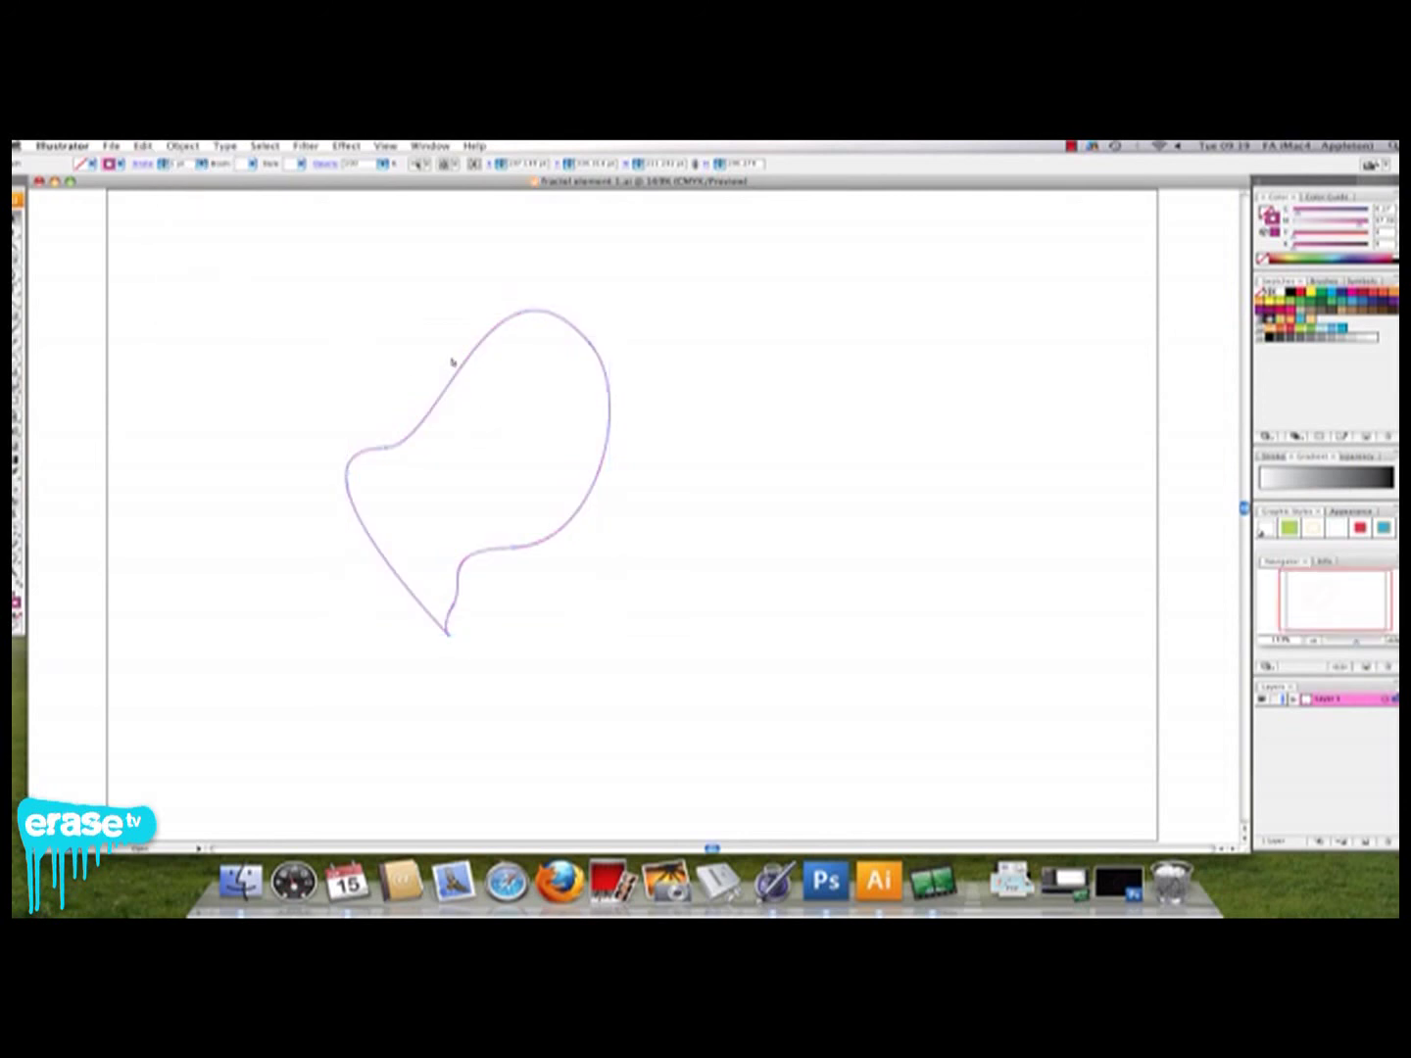
pyautogui.hotkey('ctrl', 'a')
pyautogui.click(54, 182)
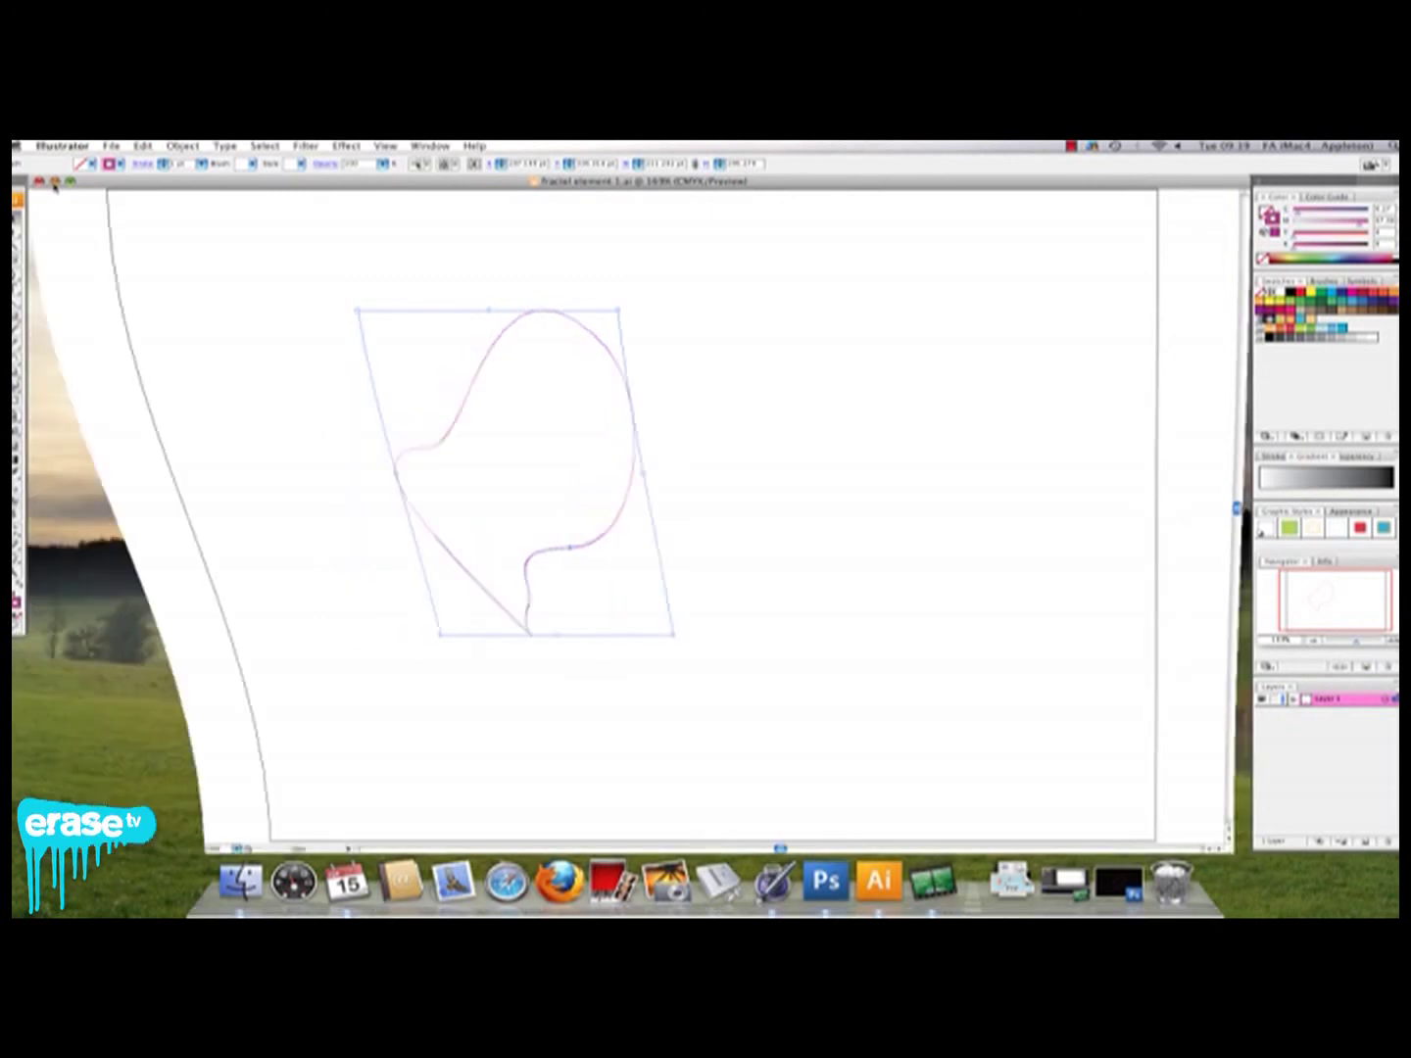
# Step: Paste another copy of the pink path into Photoshop as a Vector Smart Object layer
pyautogui.click(799, 880)
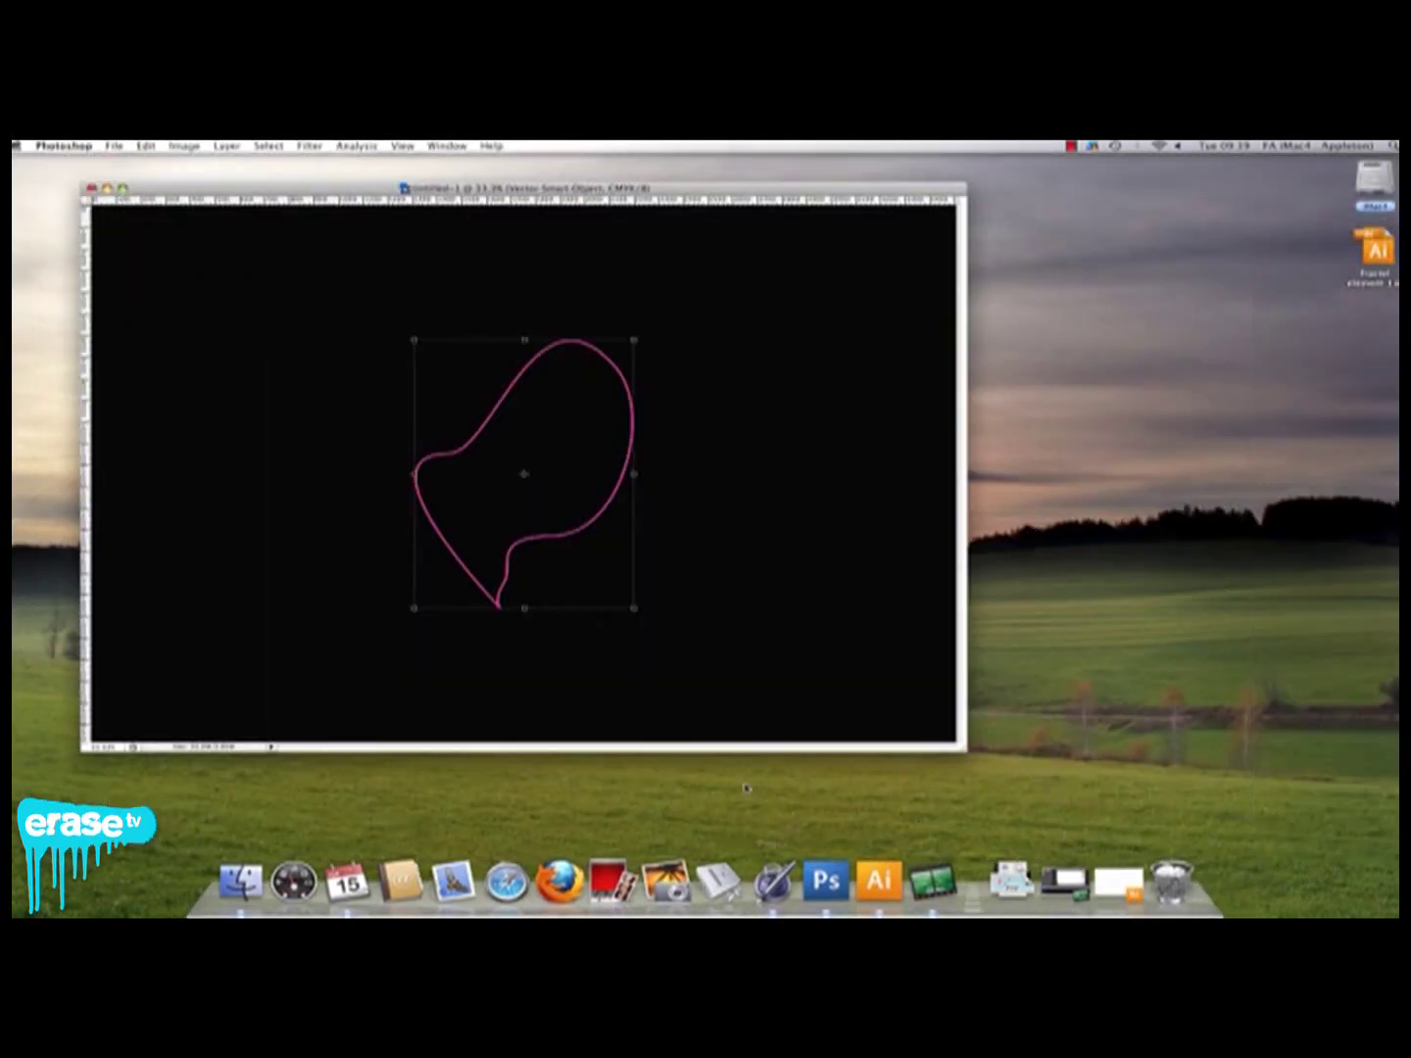
pyautogui.press('super+v')
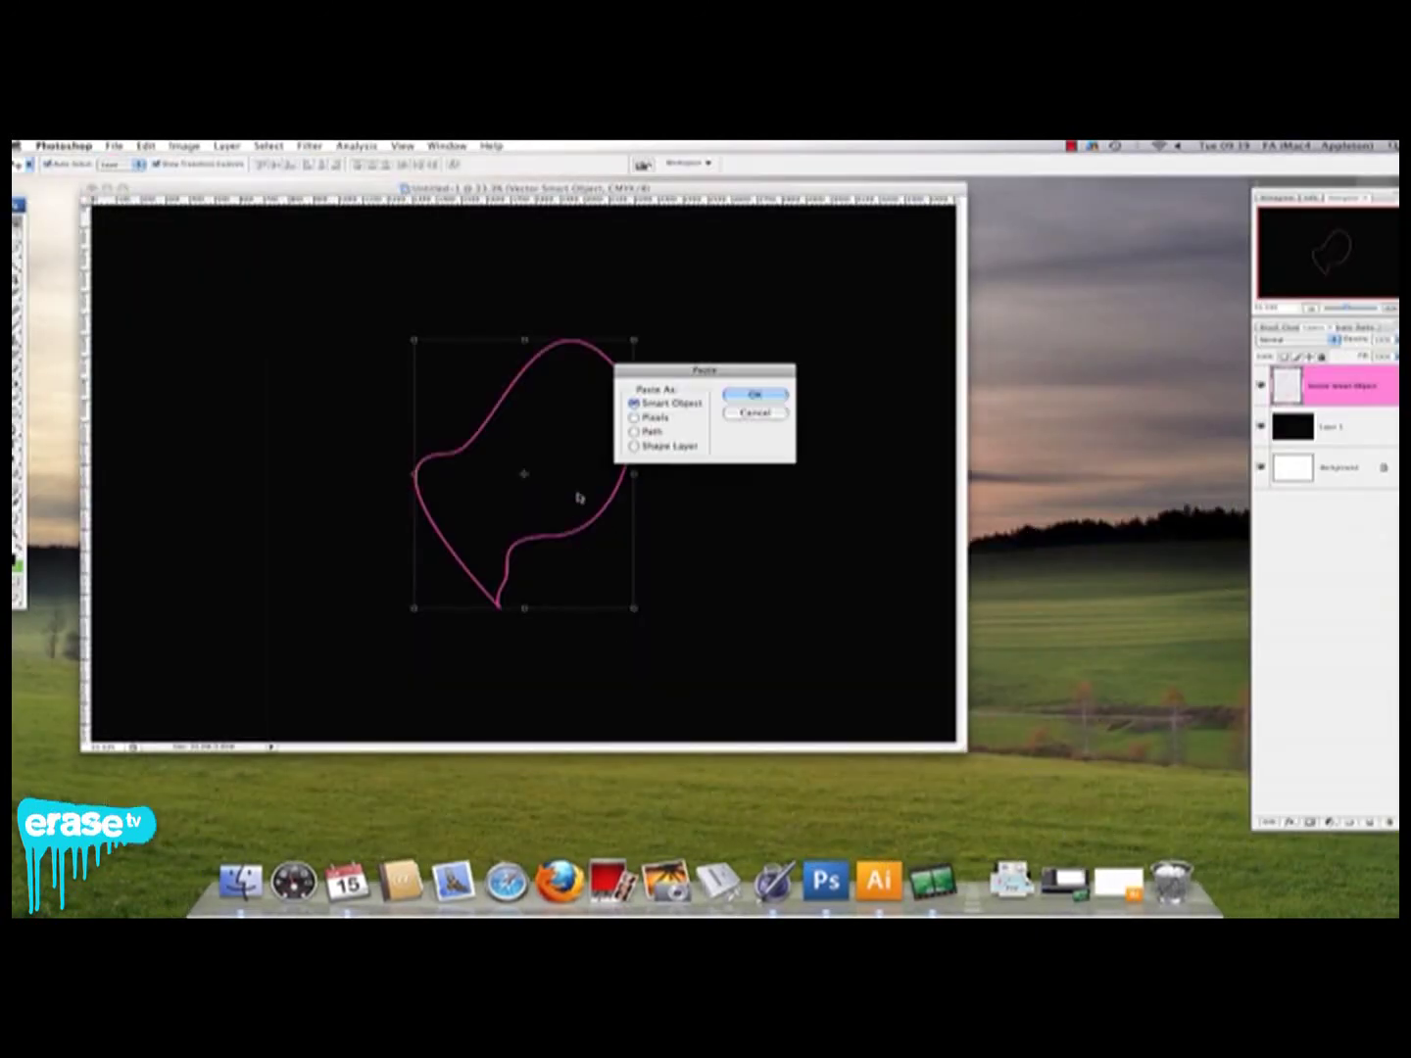
pyautogui.press('Return')
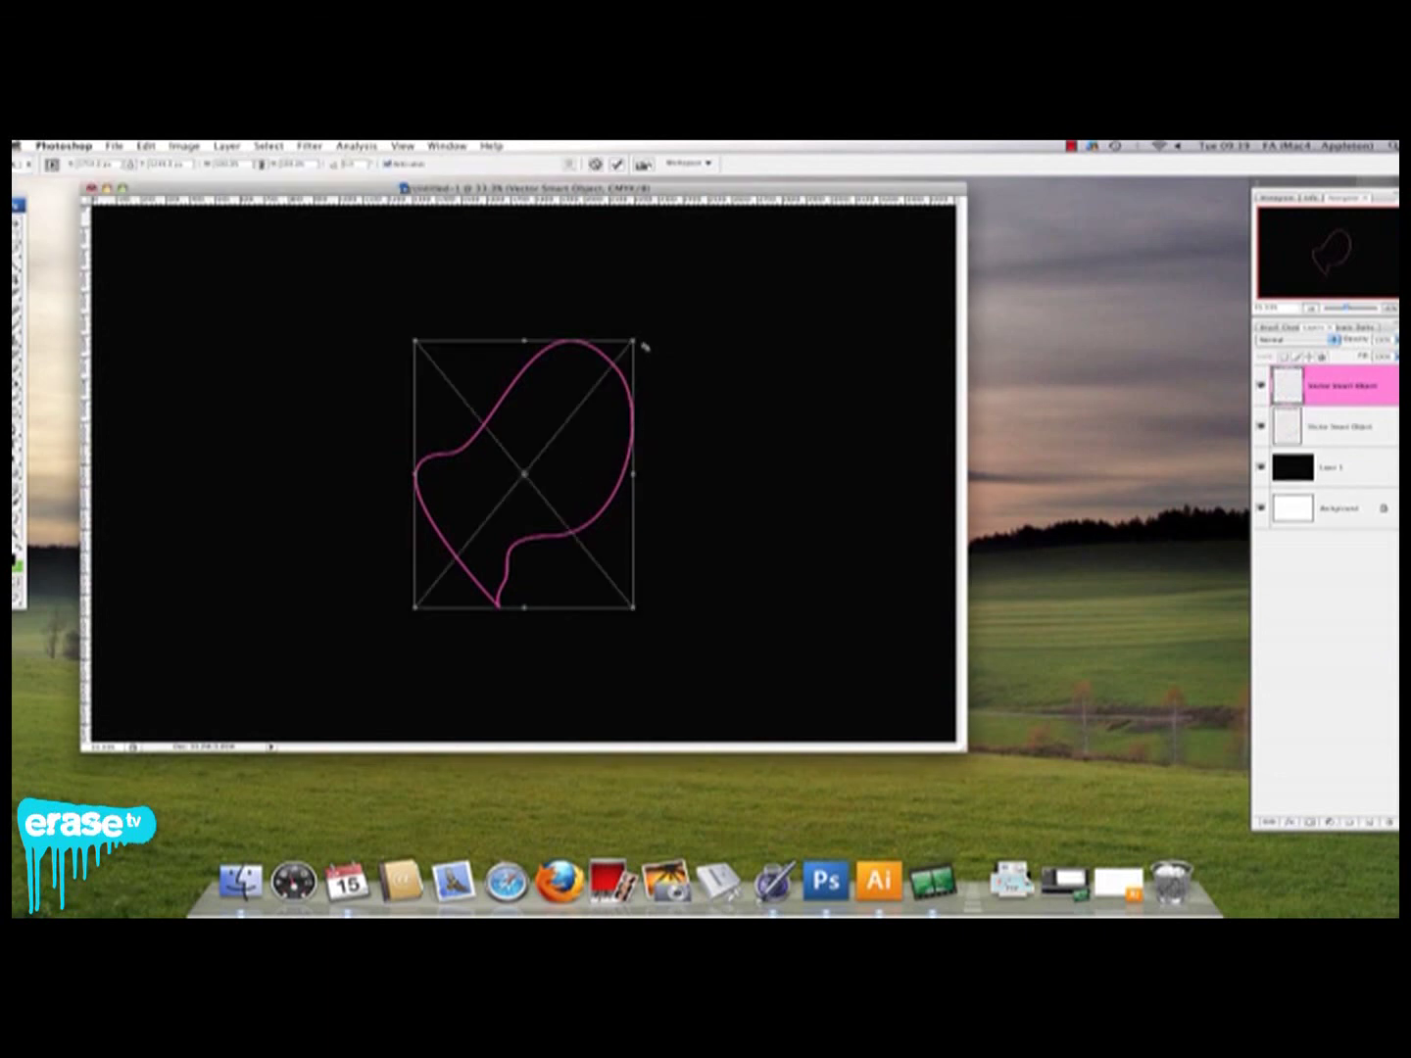